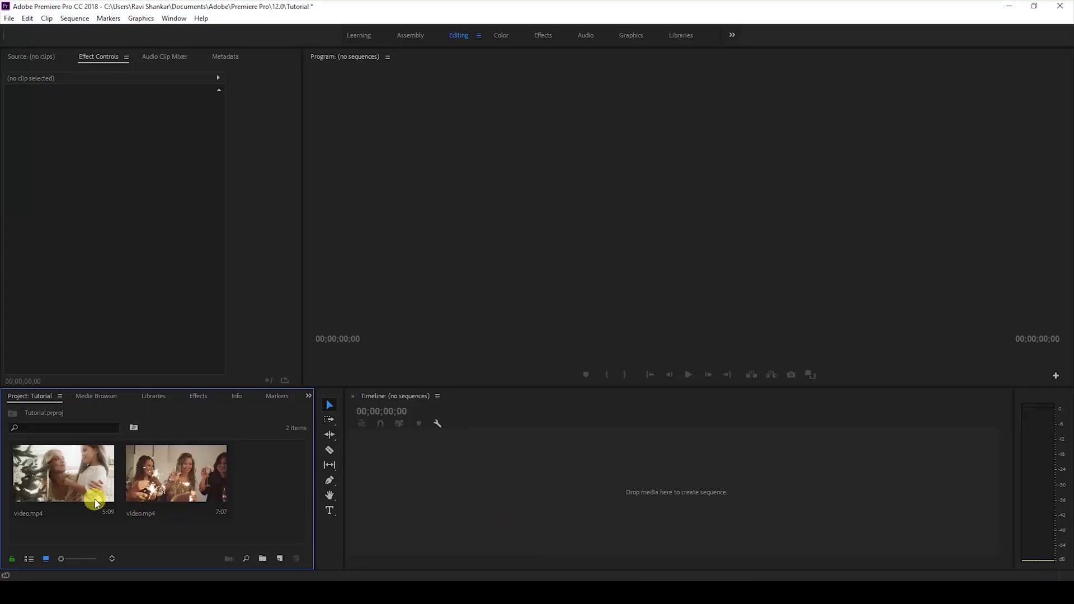
Create the 'video' sequence by dragging both clips from the Project panel onto the empty Timeline
click(61, 496)
ctrl+click(163, 467)
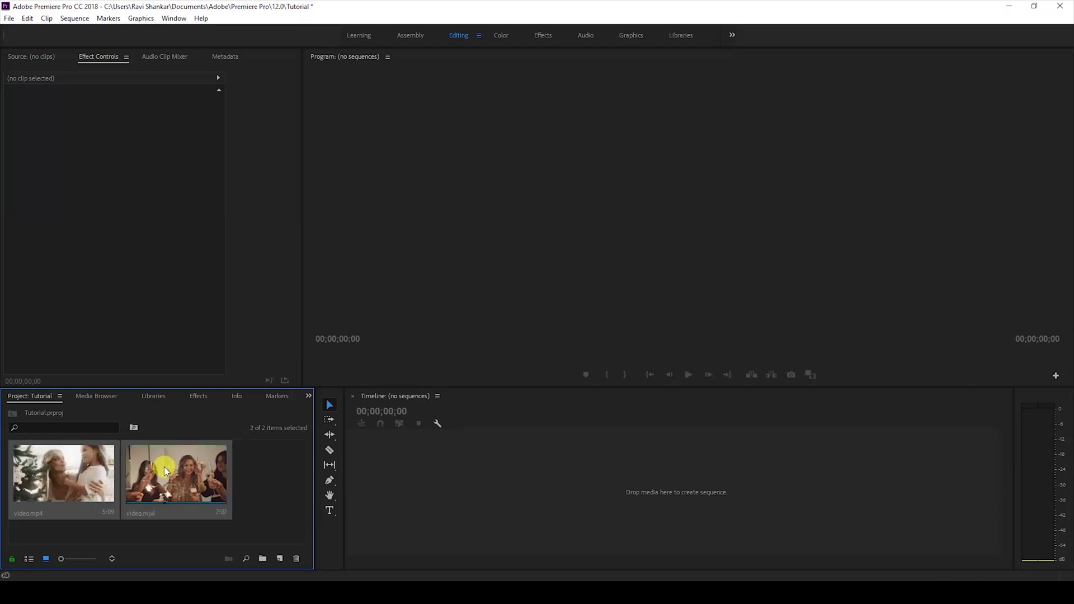
drag(70, 473, 385, 468)
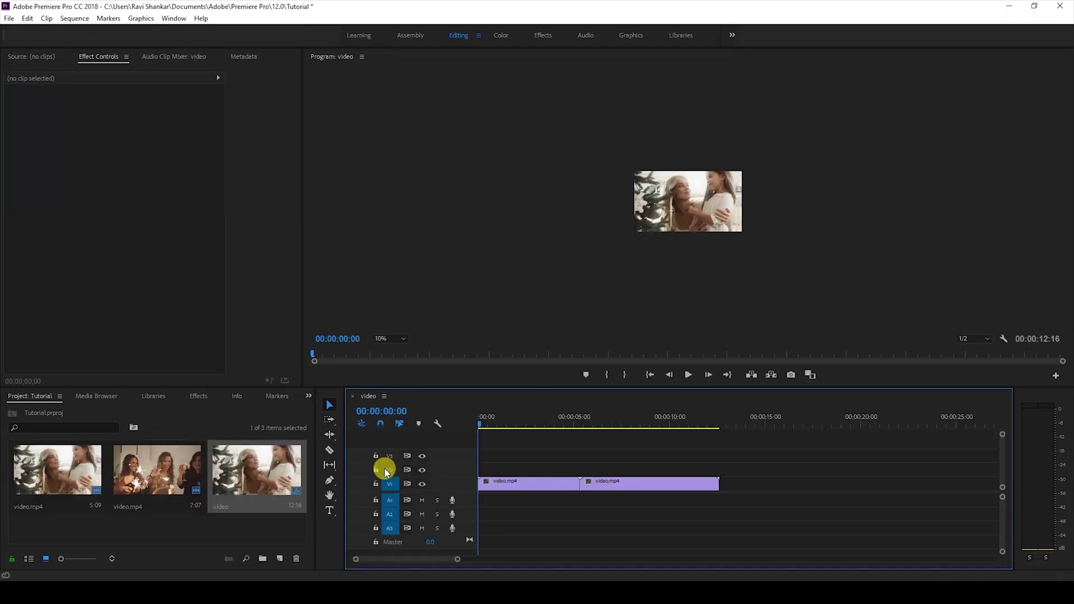
Set the Program monitor to Fit, play through the cut, and show the Effects list
click(398, 337)
click(394, 343)
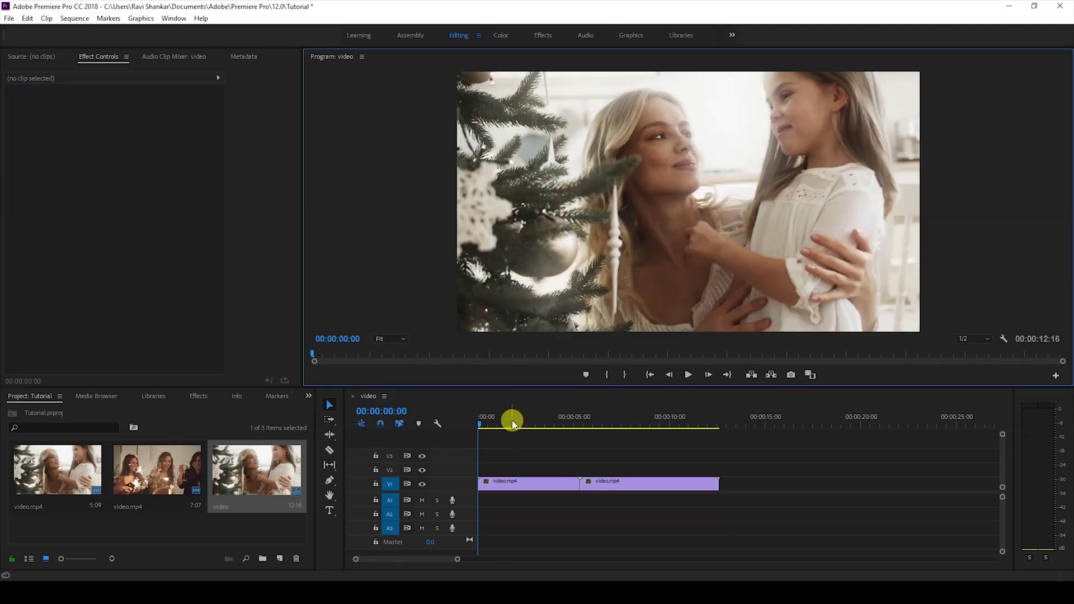
click(572, 424)
key(space)
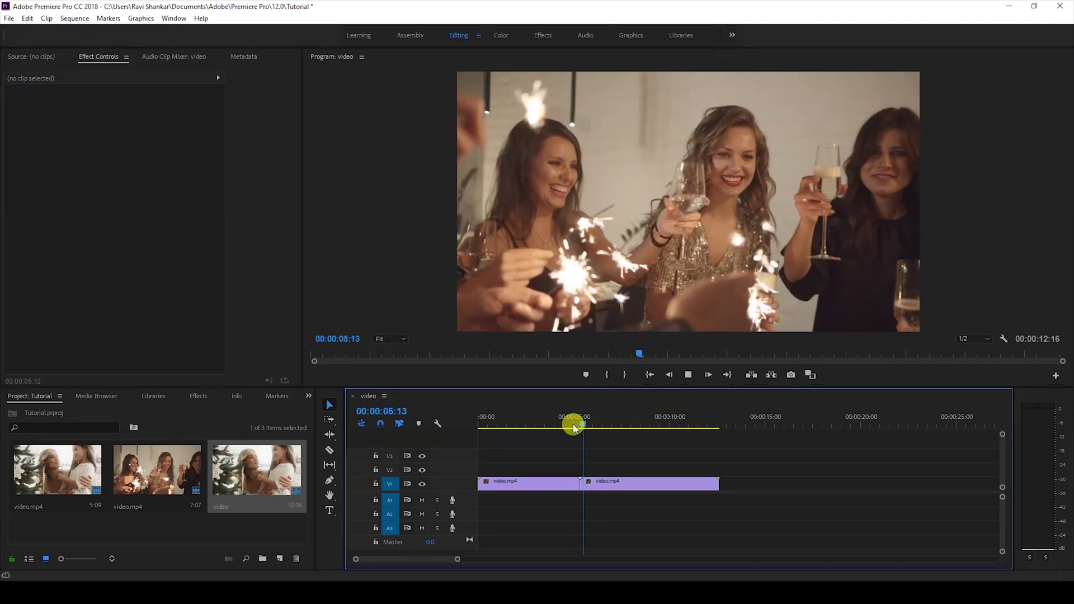
click(558, 421)
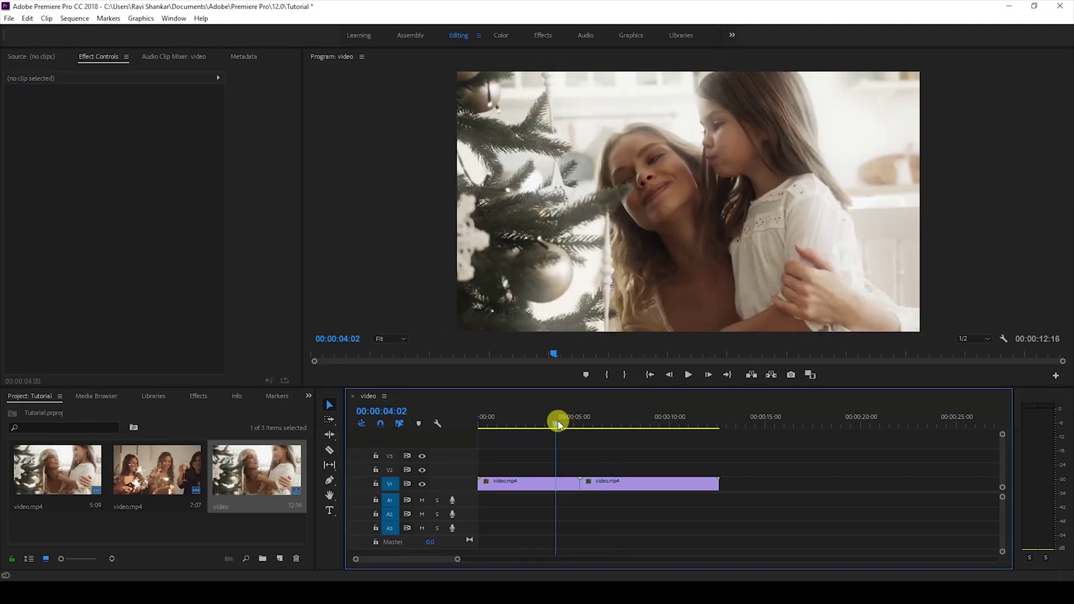
key(space)
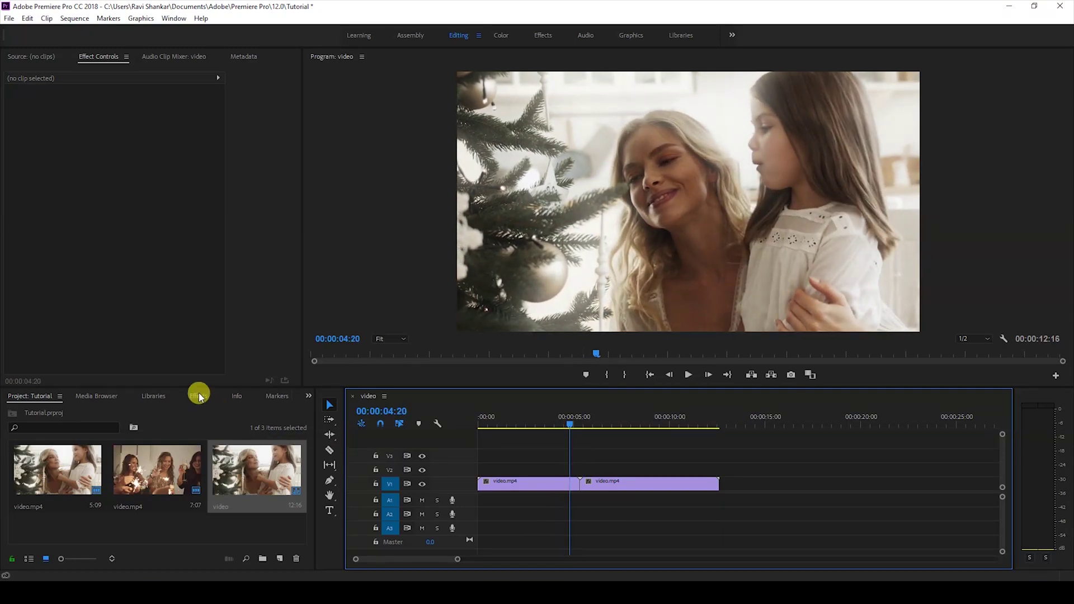
click(200, 396)
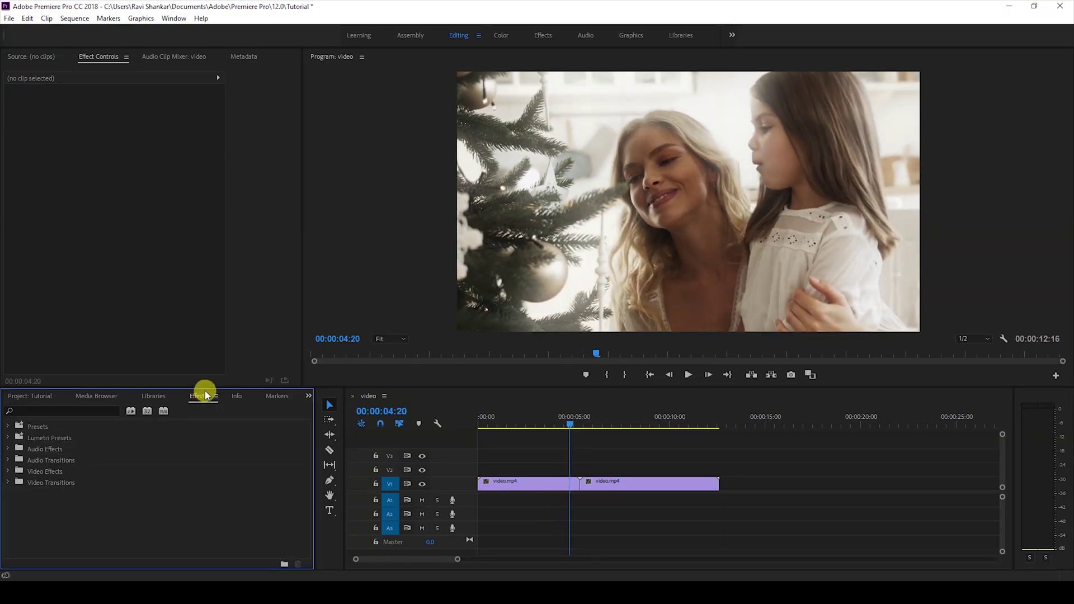
Drag Dip to Black from Video Transitions > Dissolve onto the cut between the clips on V1
click(8, 483)
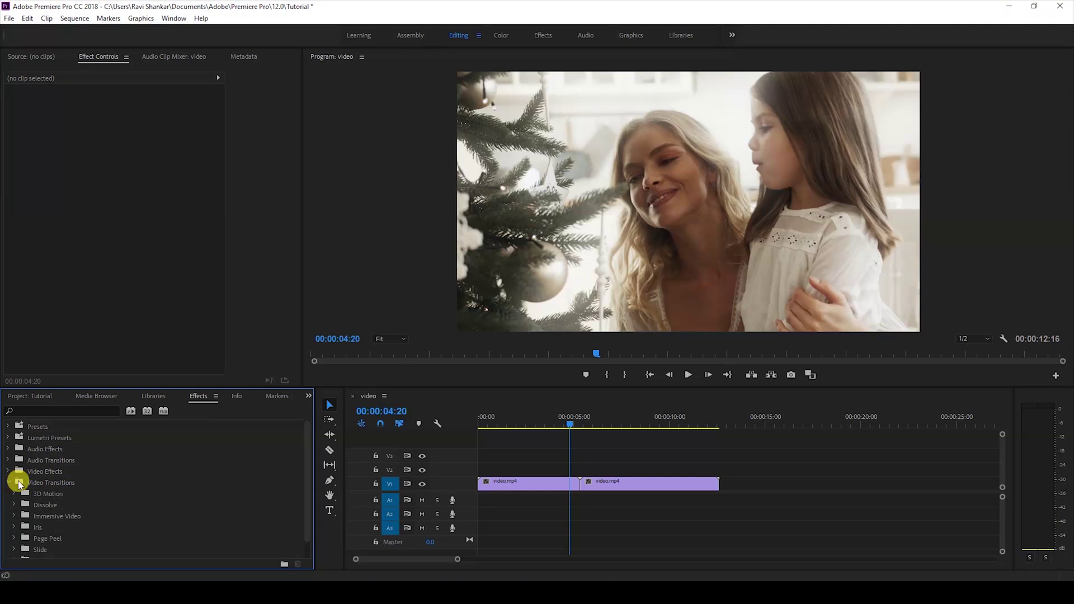
scroll(52, 484, down, 1)
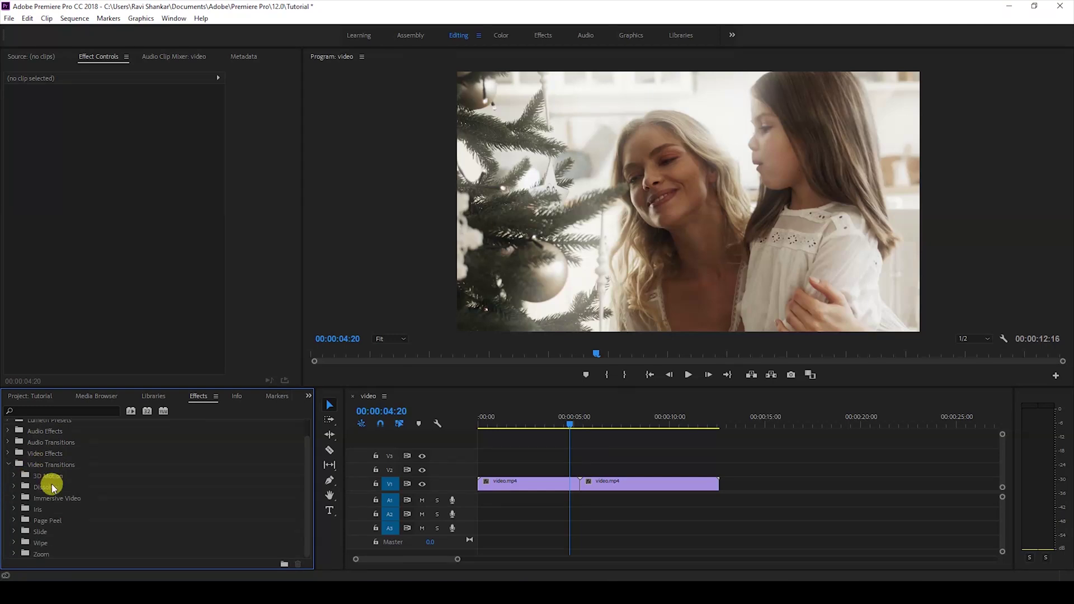
click(14, 488)
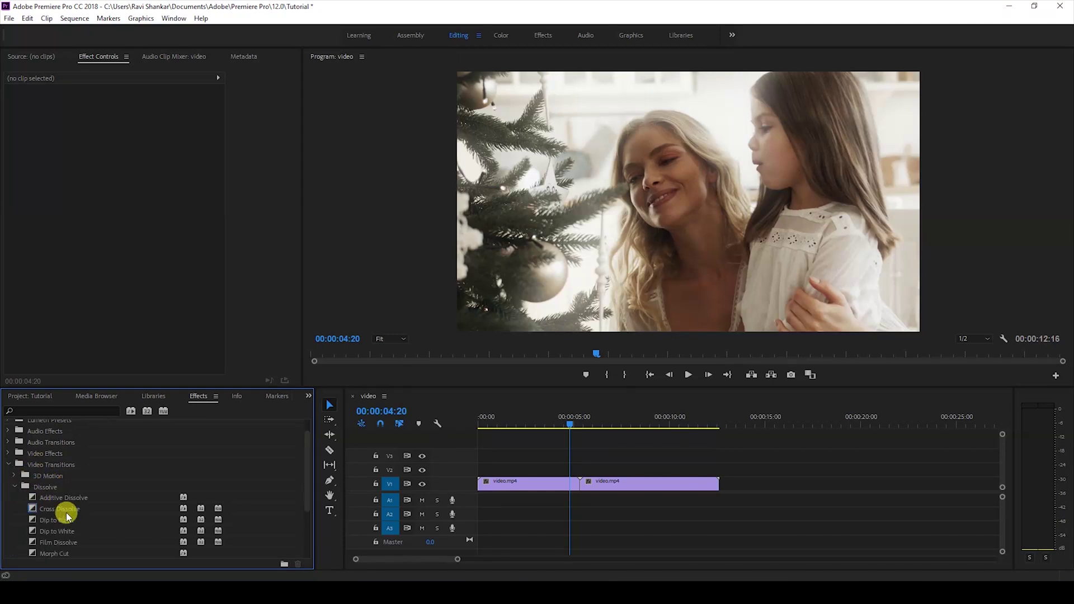
scroll(67, 516, down, 1)
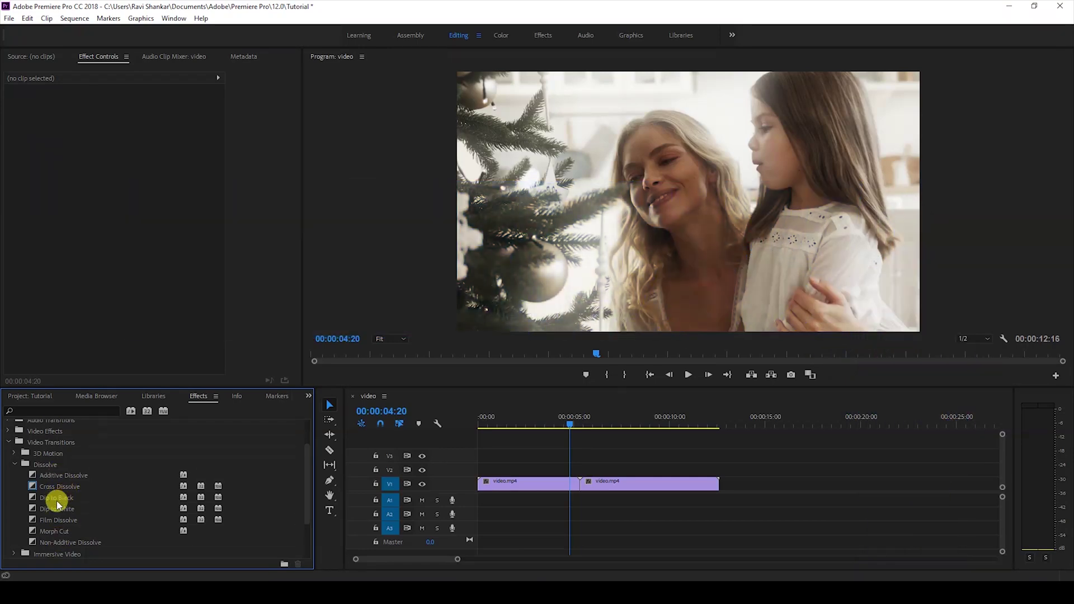
click(53, 497)
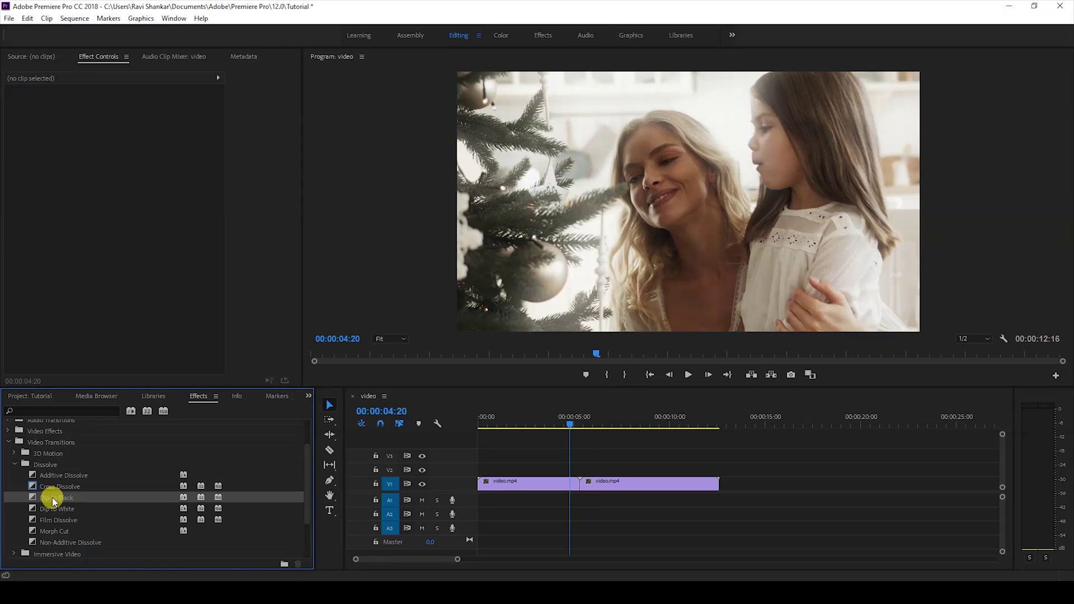
mouse_move(52, 498)
mouse_down()
mouse_move(327, 473)
mouse_move(576, 482)
mouse_up()
Dismiss the insufficient-media warning and select the Dip to Black transition on the timeline
click(602, 312)
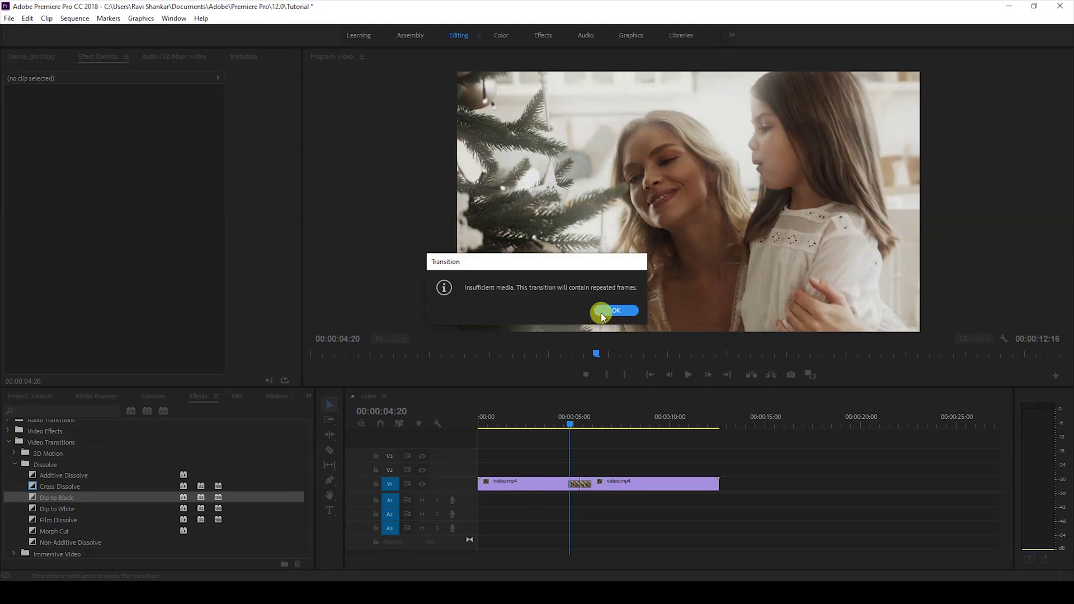
drag(456, 558, 435, 559)
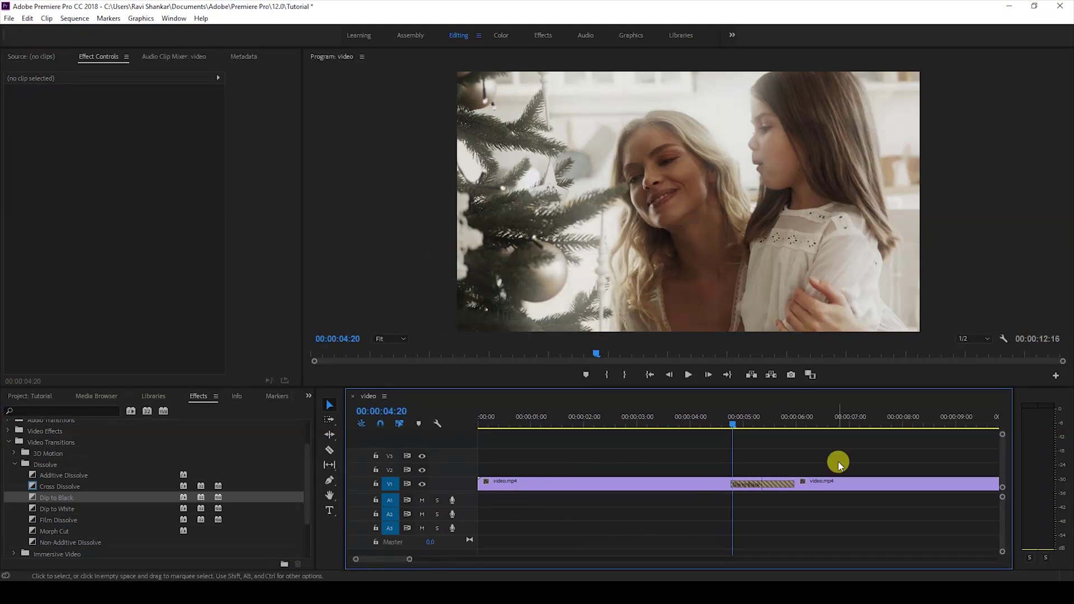
click(750, 487)
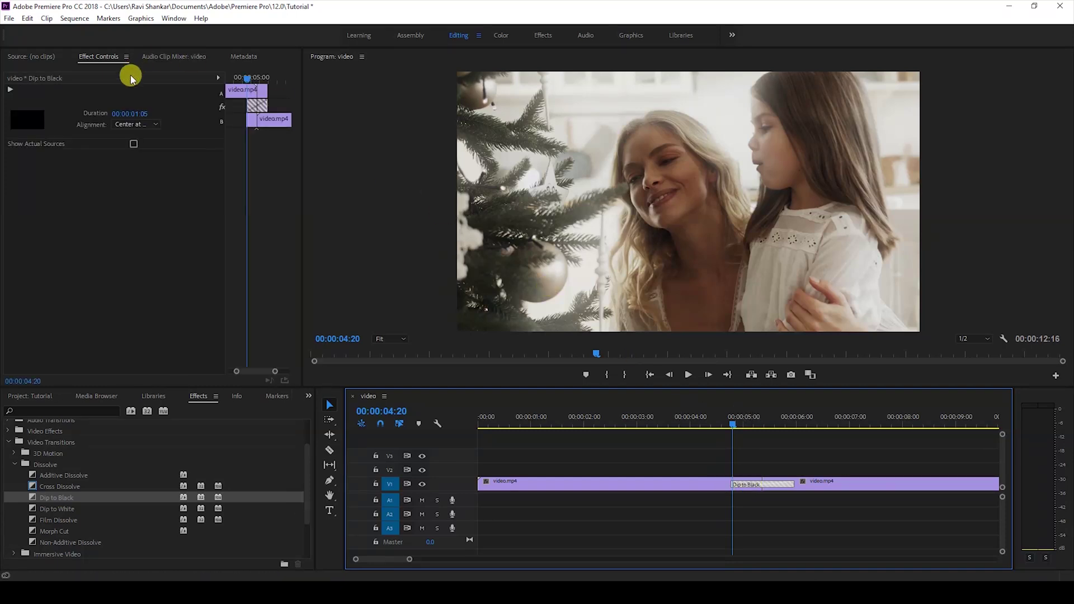
Try Start at Cut and End at Cut alignments, then return to Center at Cut
click(144, 124)
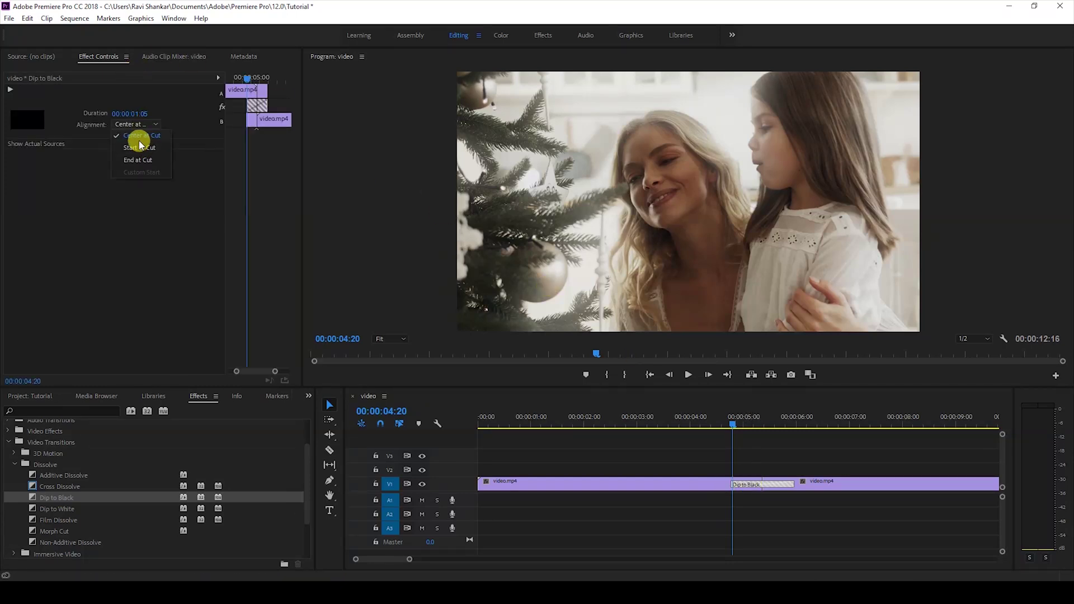
click(137, 147)
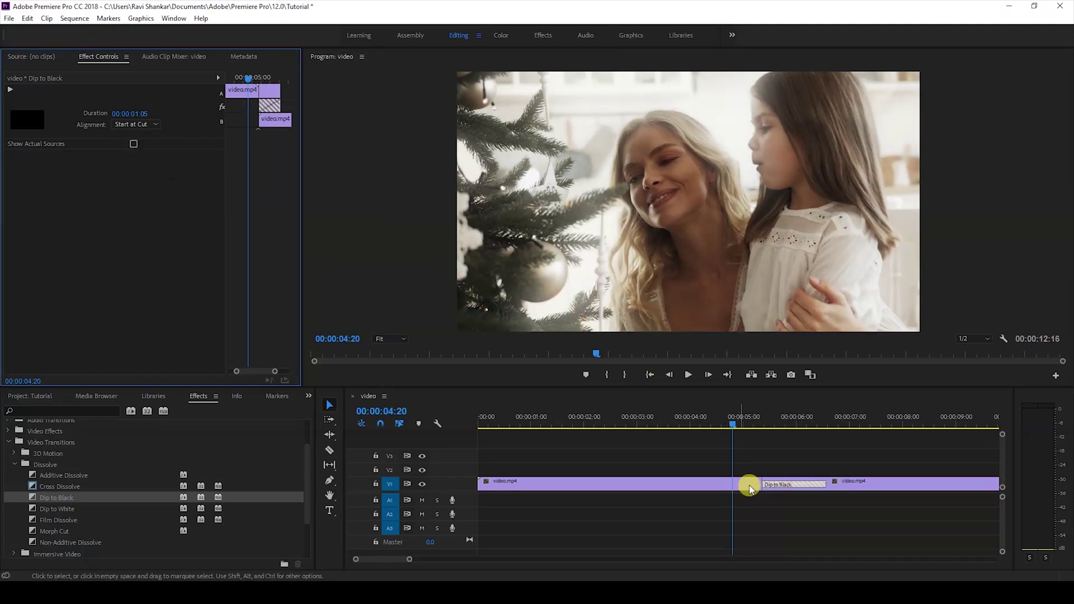
click(140, 124)
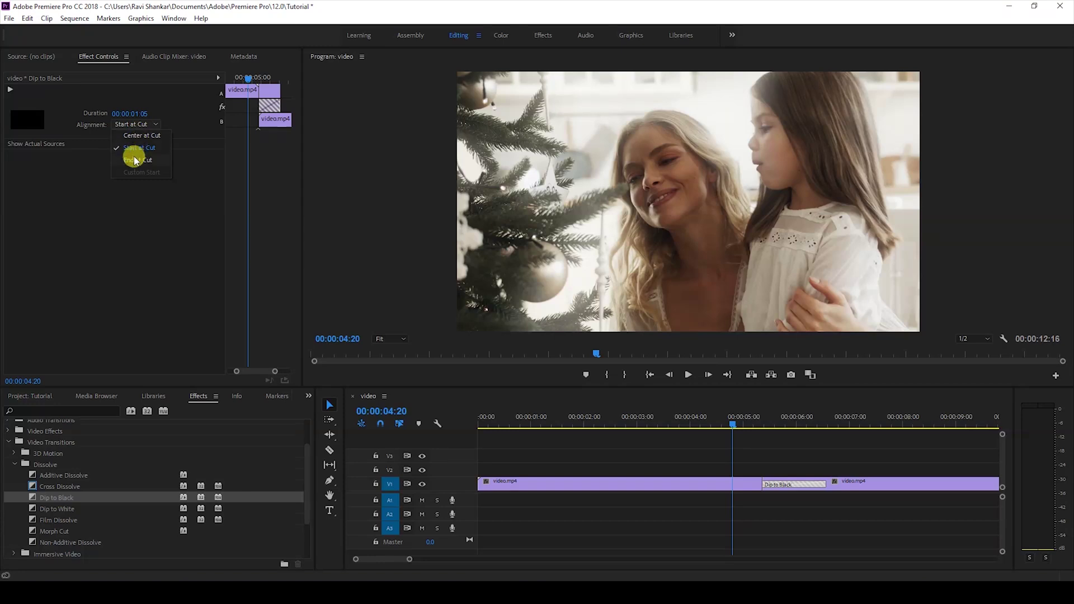
click(135, 160)
click(141, 124)
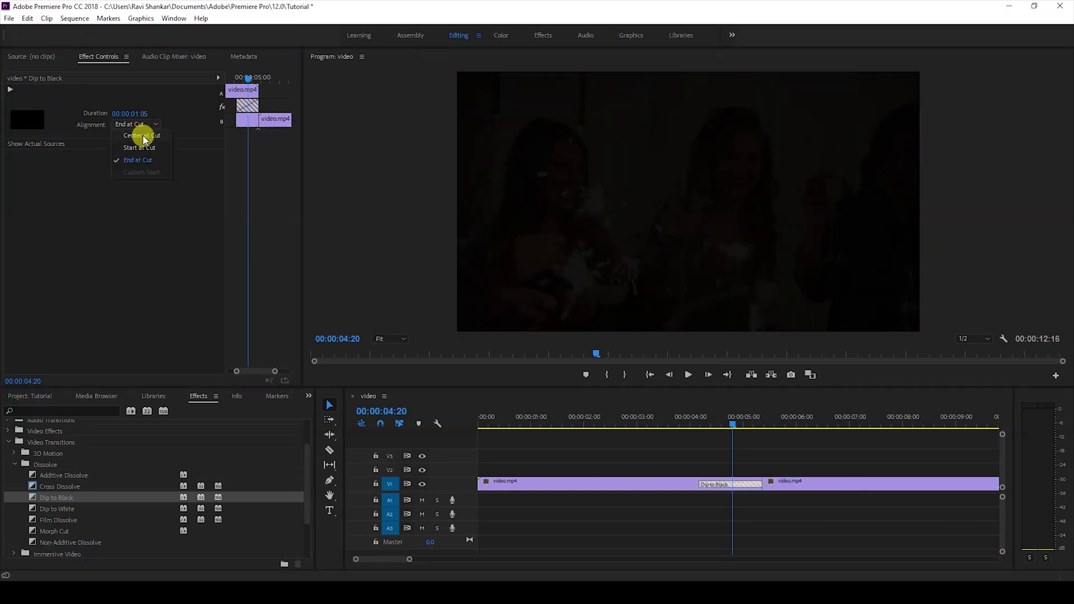
click(144, 136)
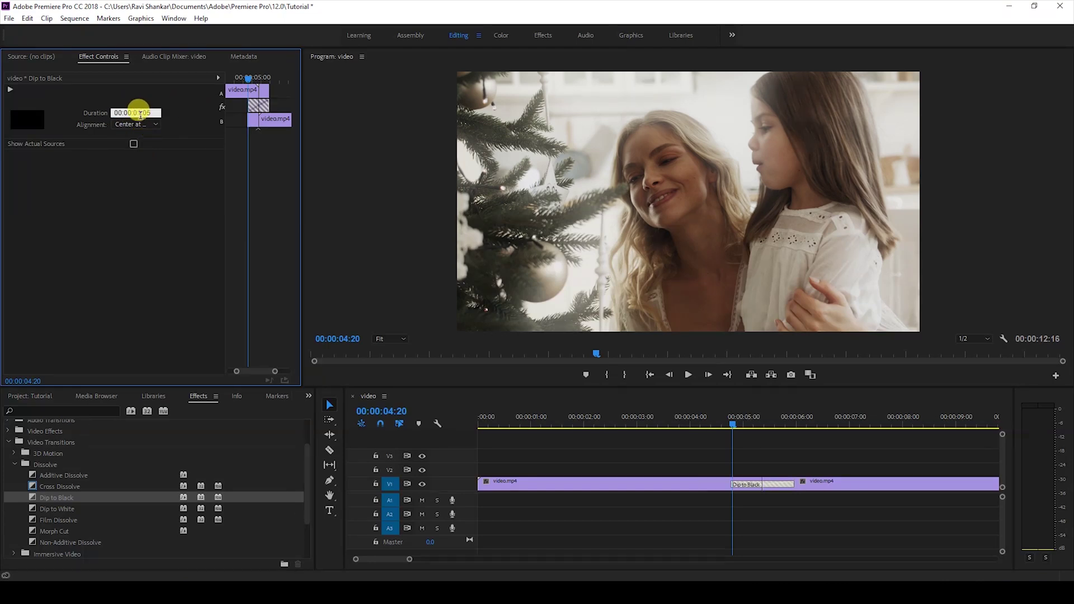
Set the transition duration to 00:00:02:05 and drag its left edge further into the first clip
key(Return)
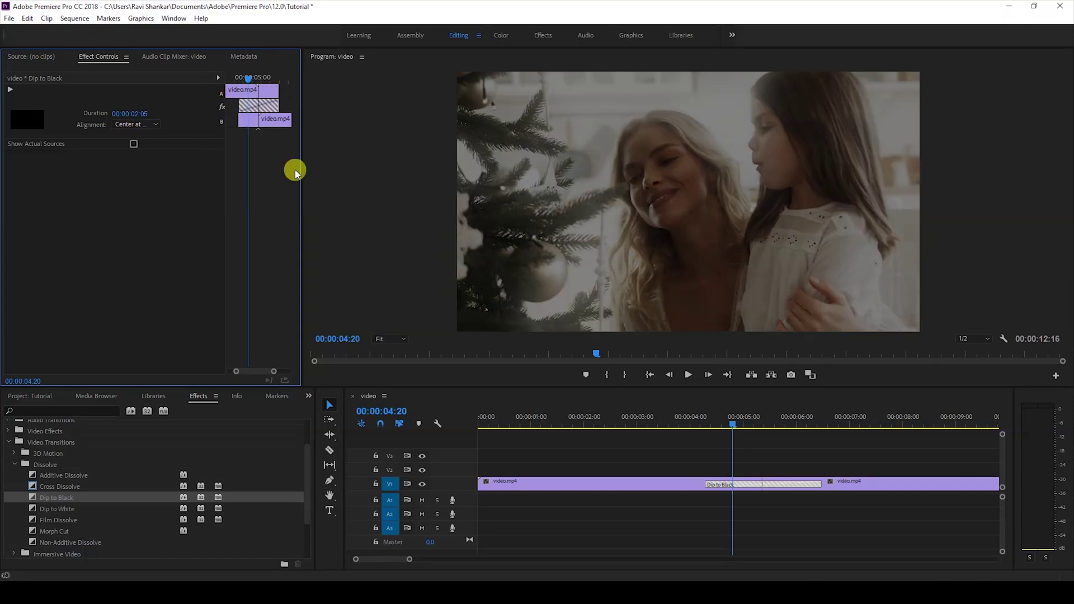
click(709, 484)
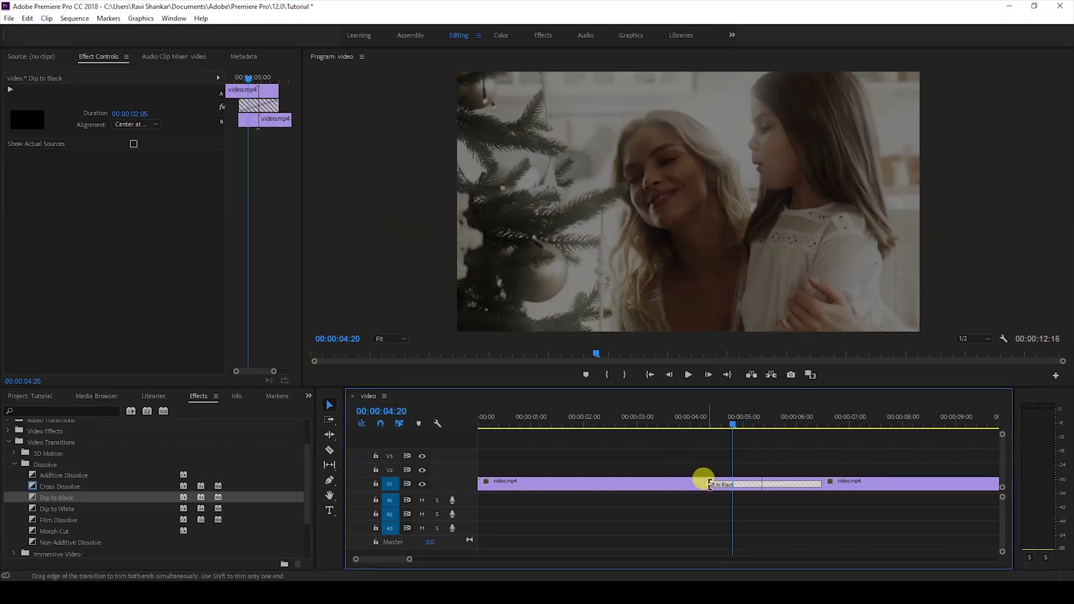
drag(708, 483, 645, 483)
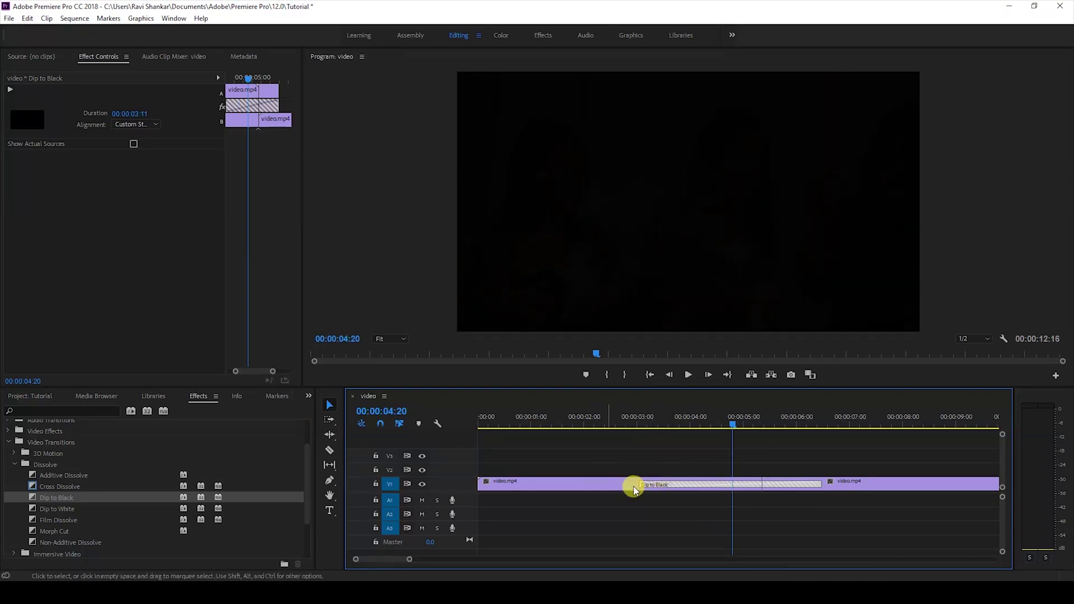
Play the transition back, then trim it to 00:00:02:13
click(548, 415)
key(space)
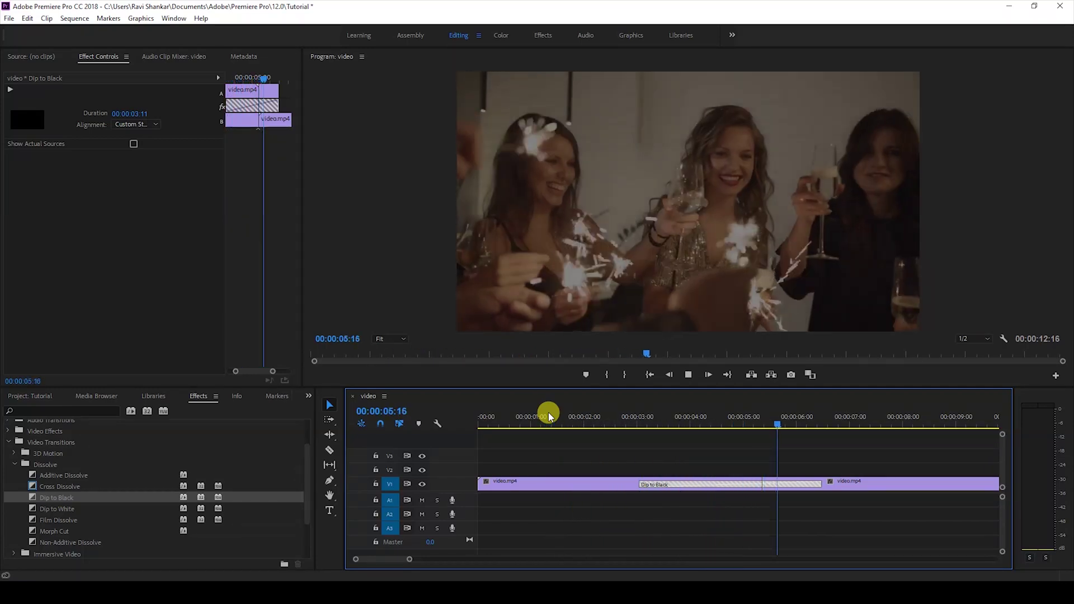
click(728, 414)
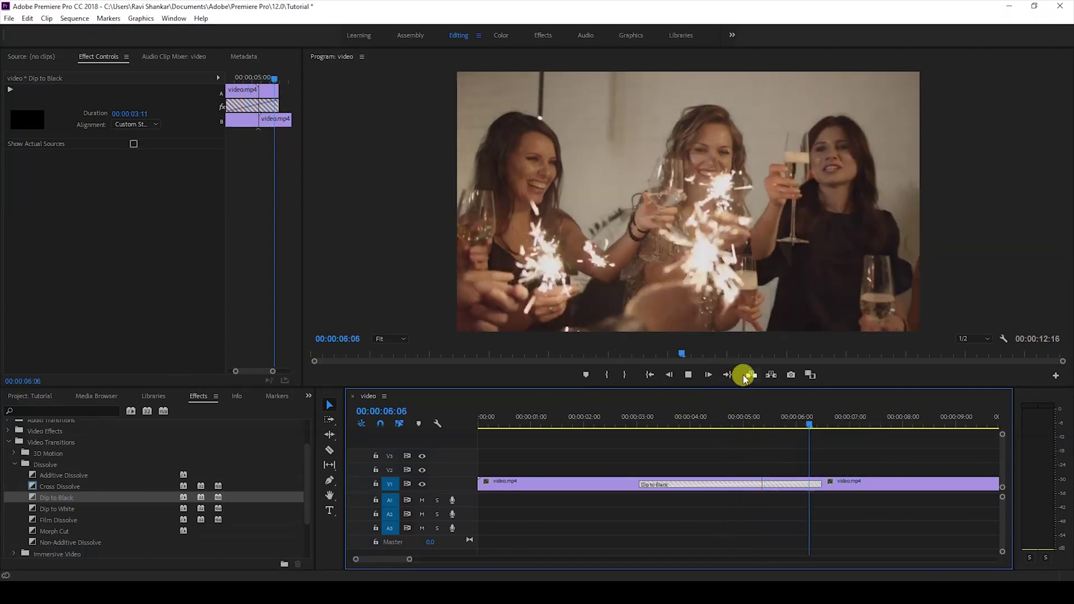
key(space)
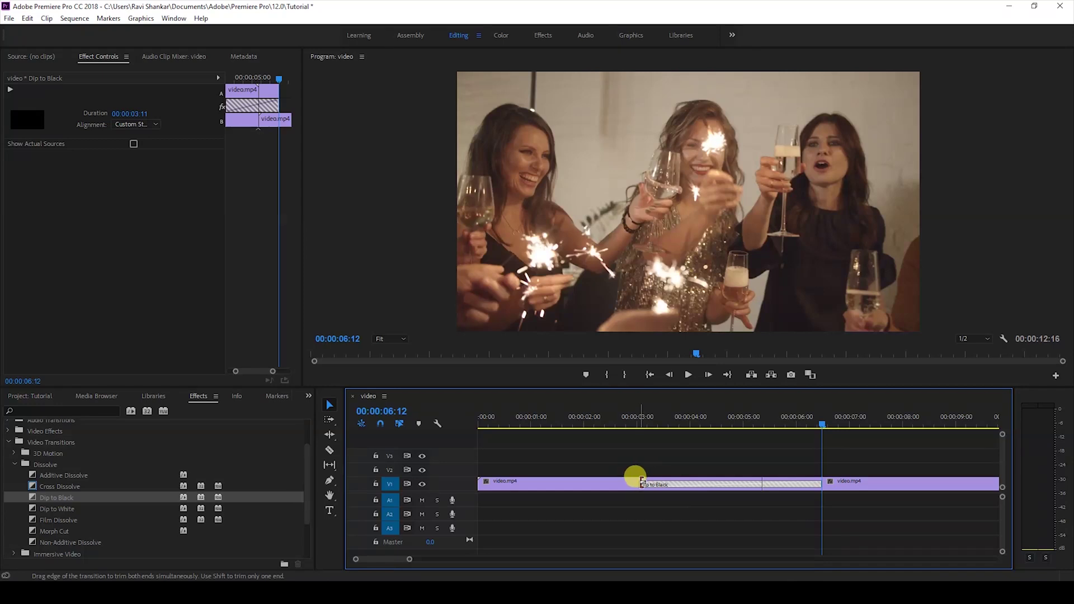
drag(637, 480, 689, 481)
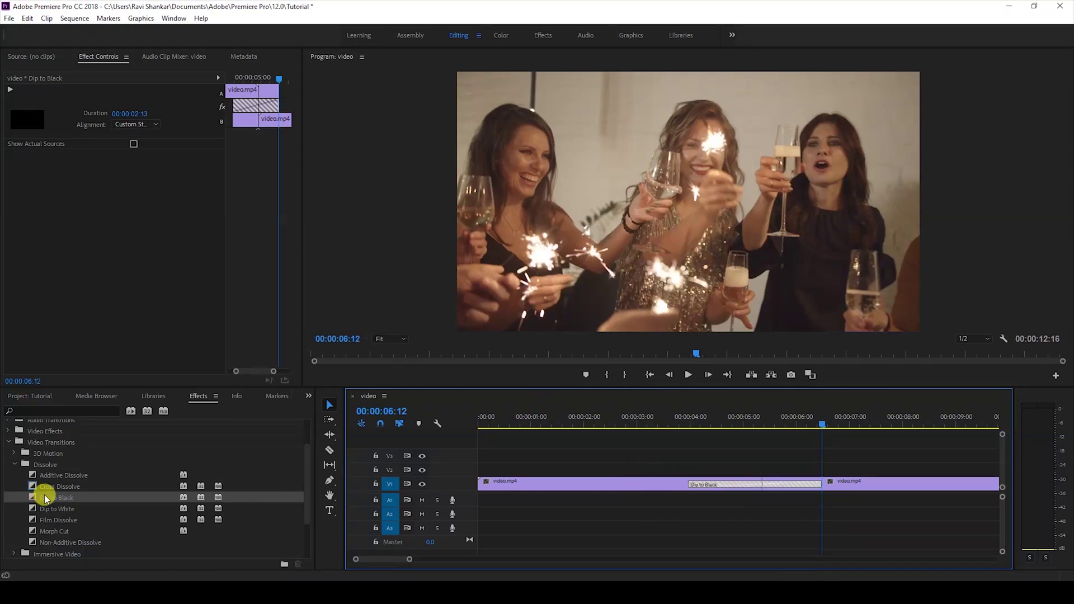
Drop Dip to White over the Dip to Black transition and play through the white fade
click(49, 509)
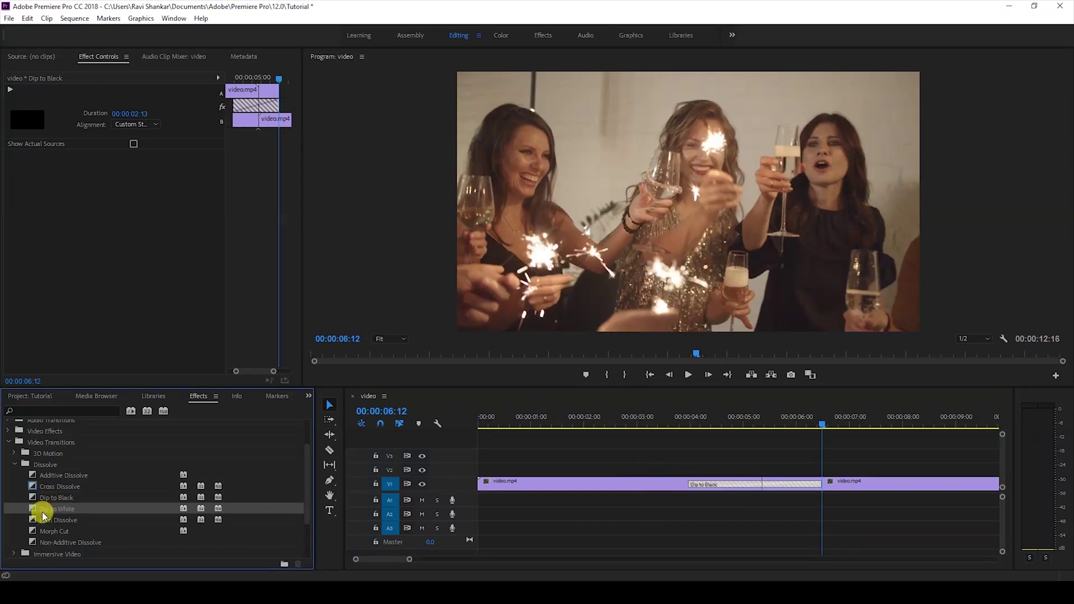
drag(45, 511, 697, 485)
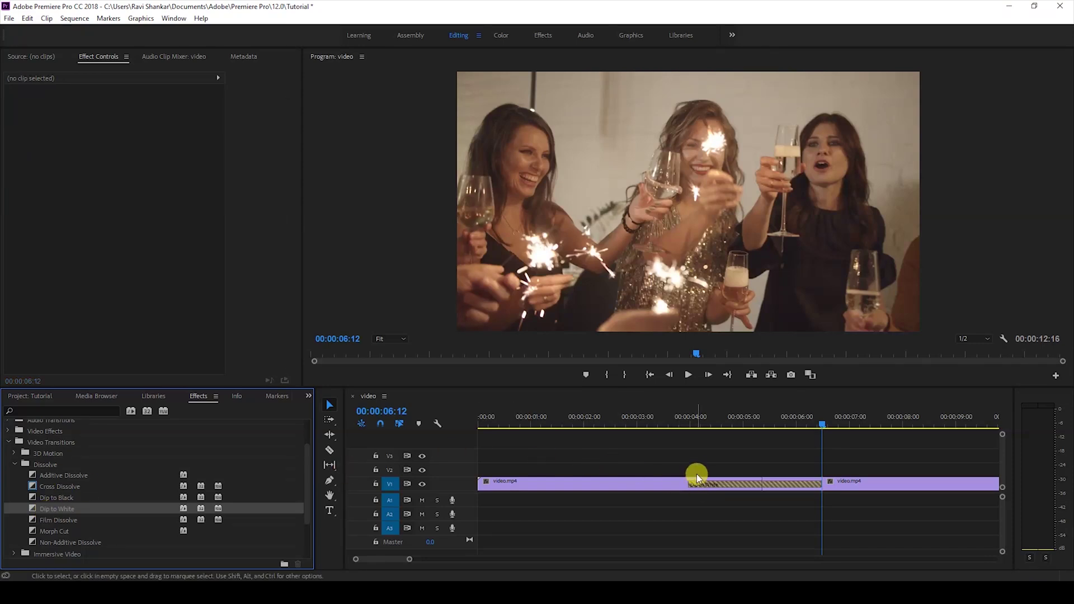
click(670, 417)
key(space)
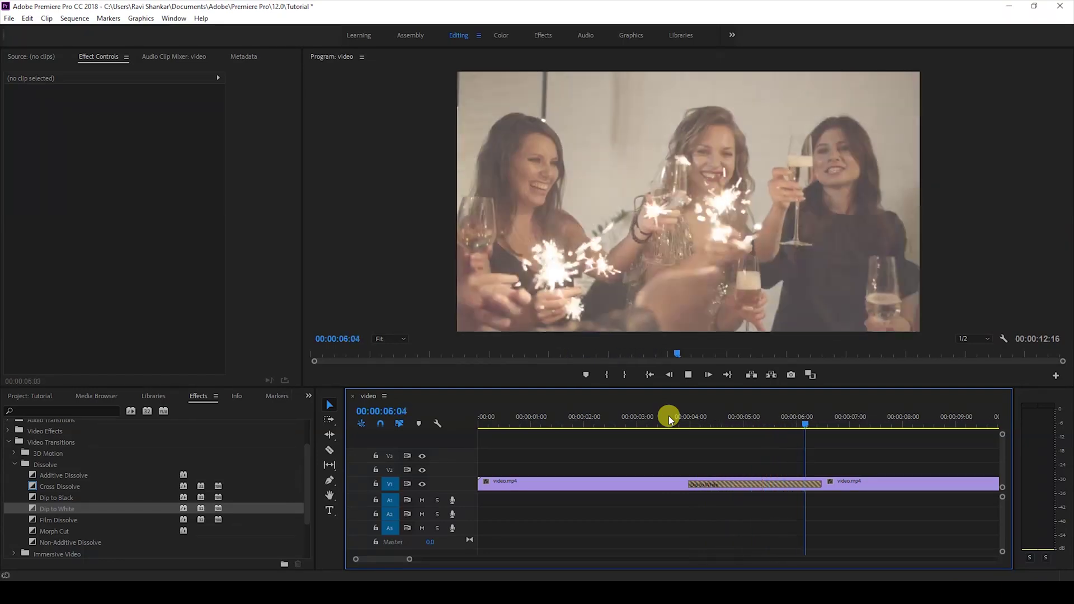
click(669, 417)
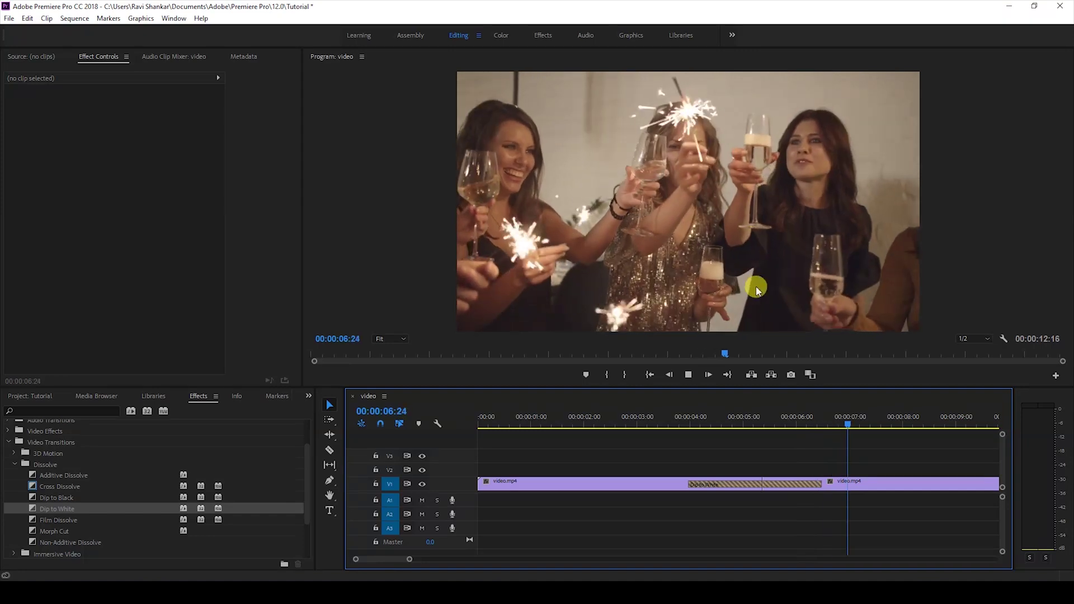
click(764, 421)
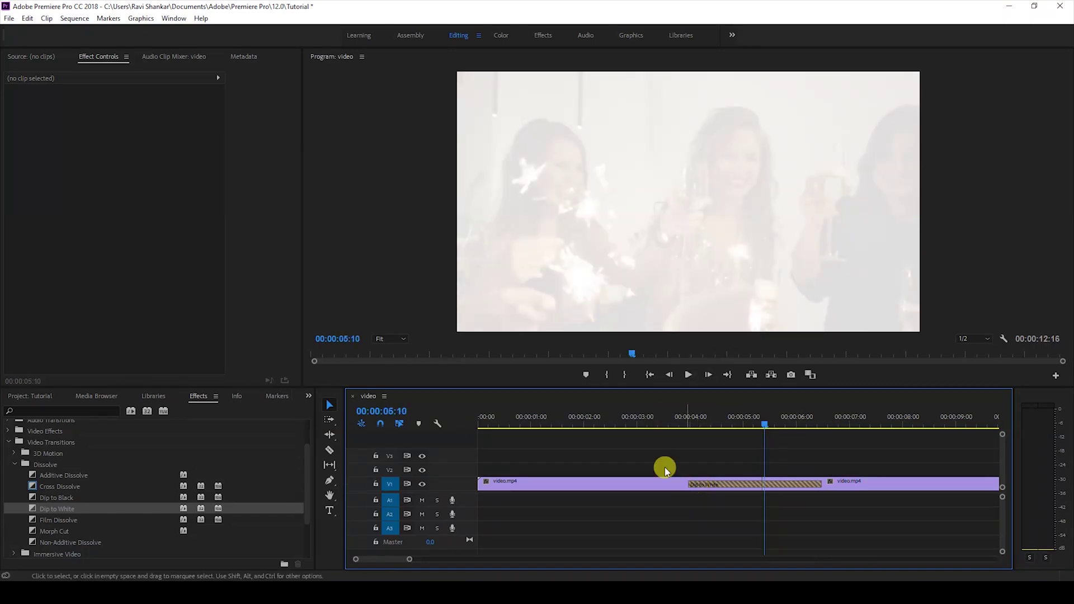
click(58, 479)
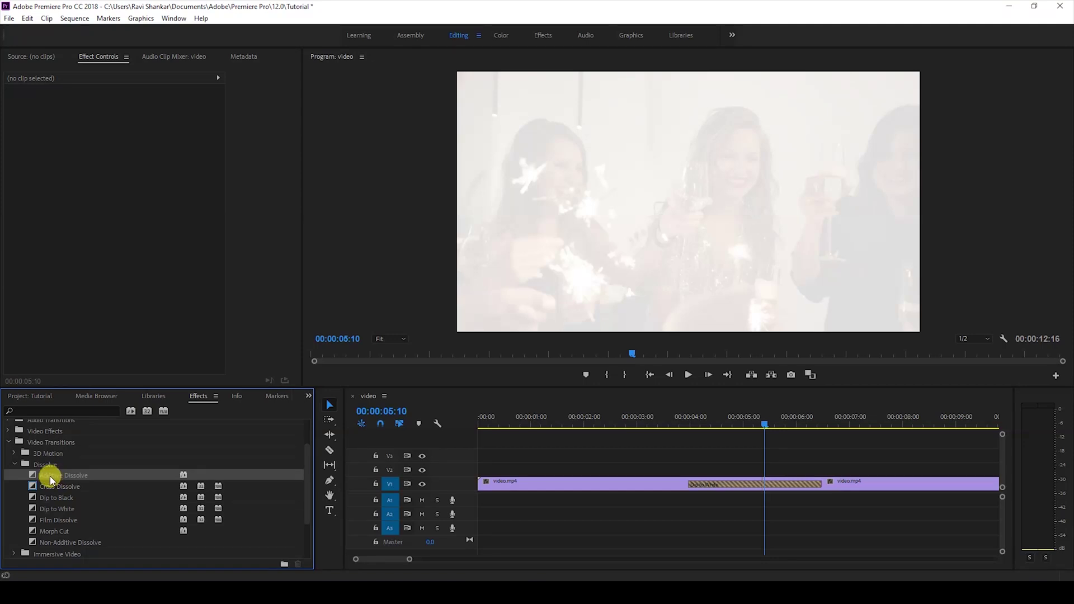
drag(50, 479, 727, 480)
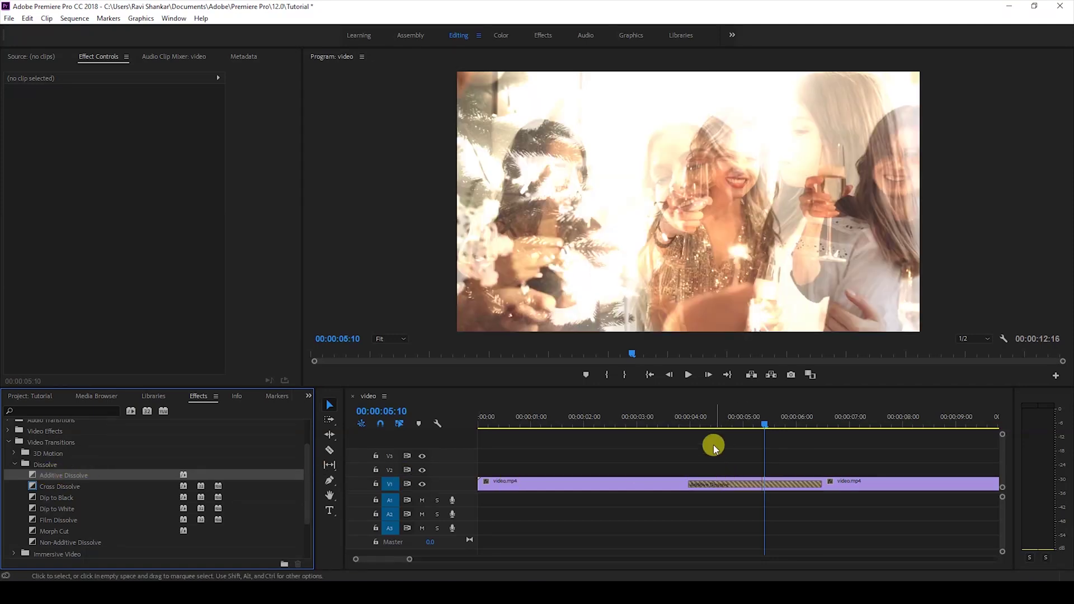
click(674, 409)
key(space)
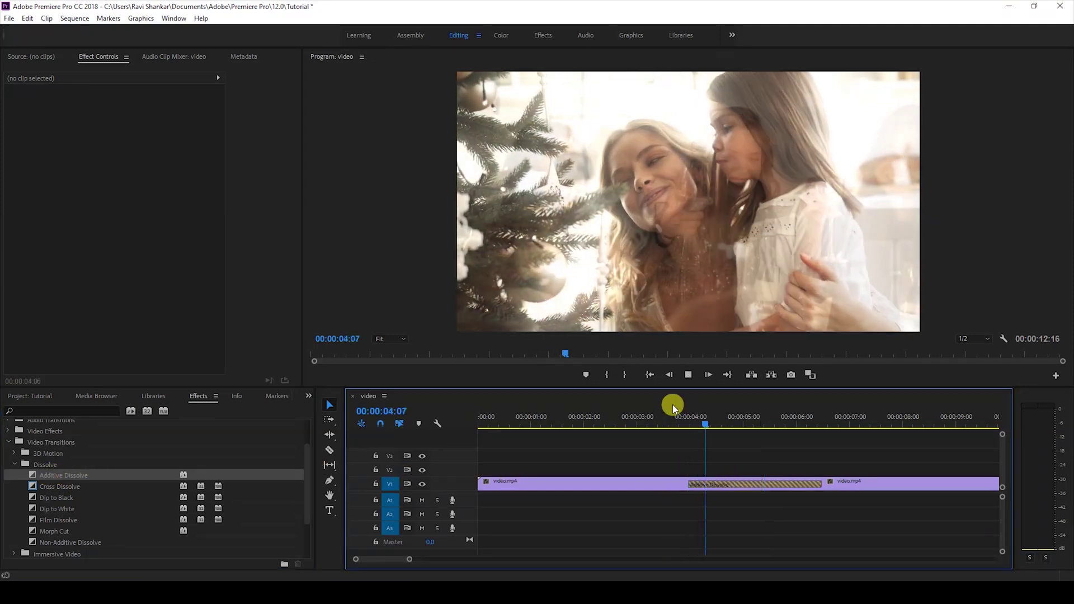
click(664, 419)
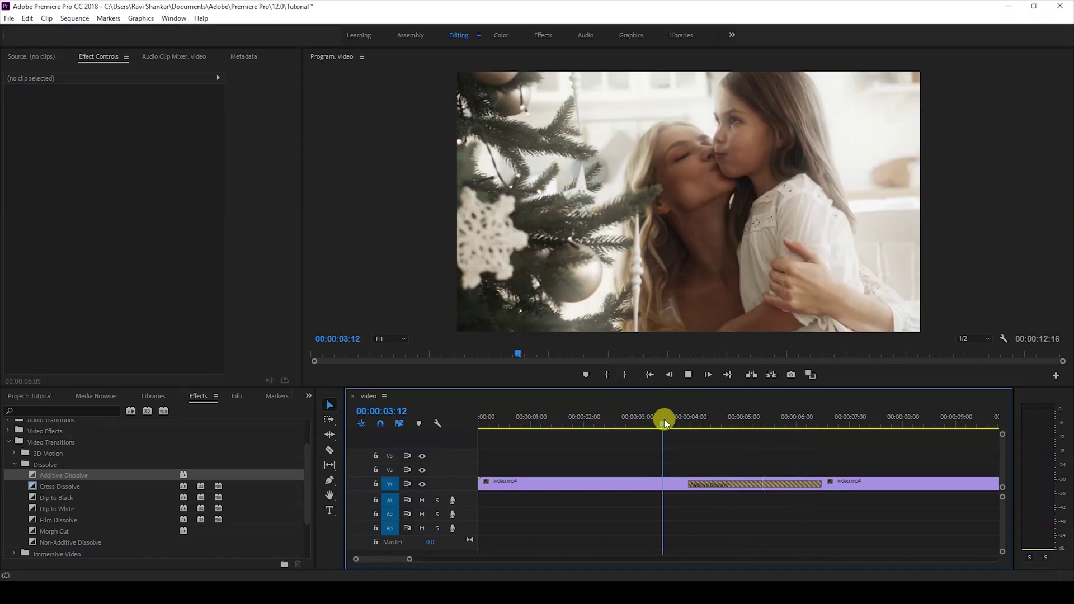
click(663, 419)
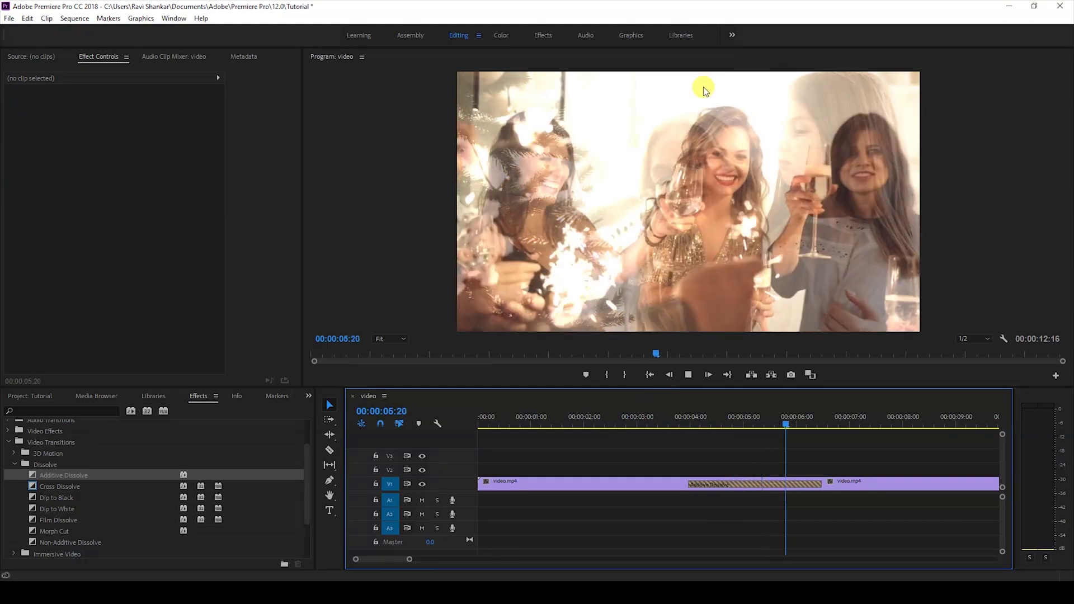
key(space)
click(667, 481)
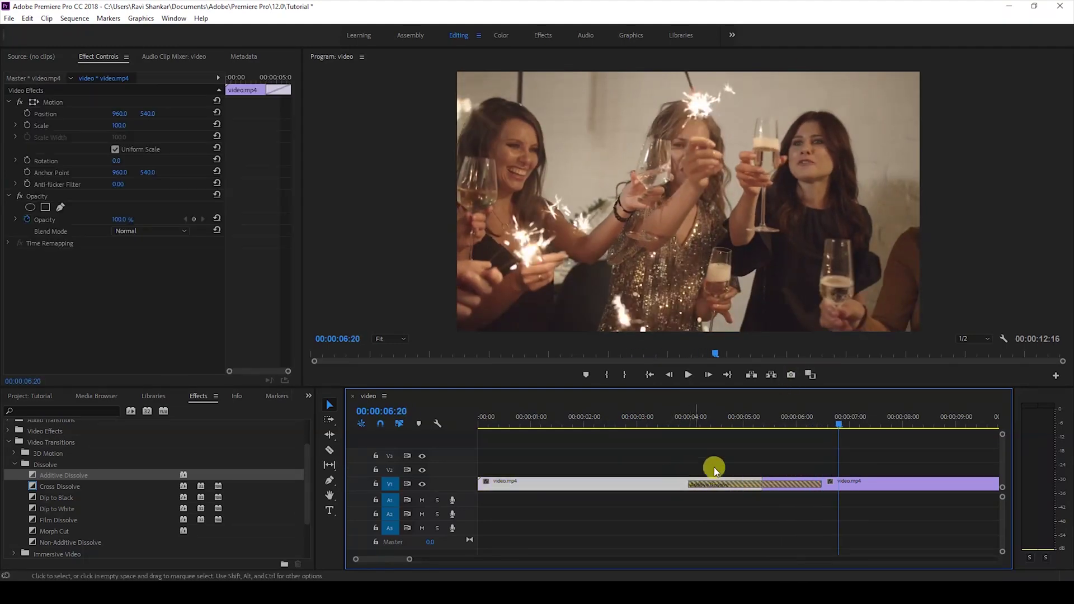
click(667, 420)
key(space)
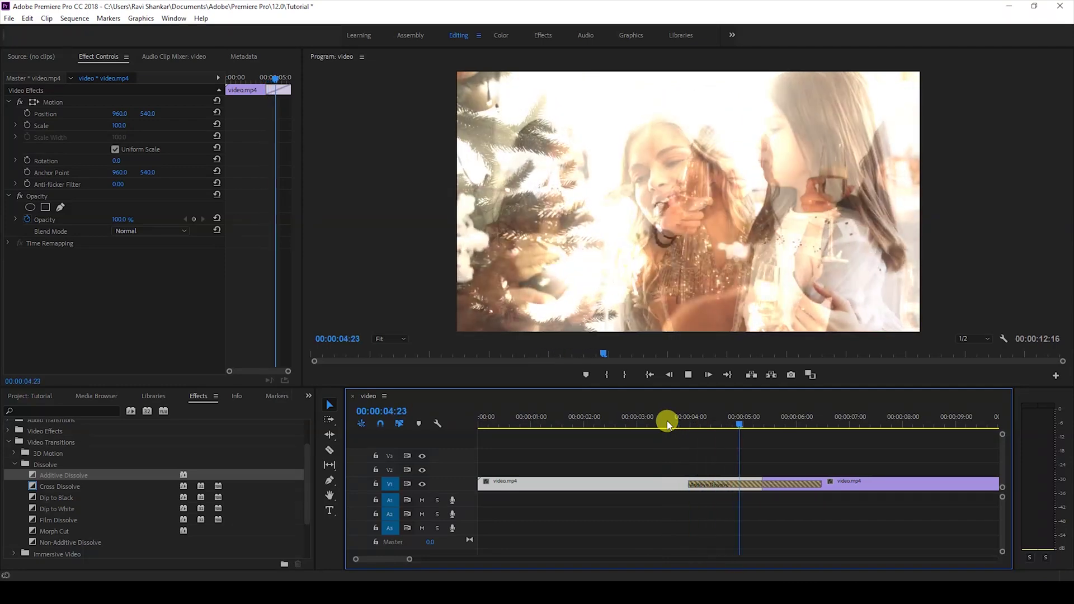
click(667, 420)
key(space)
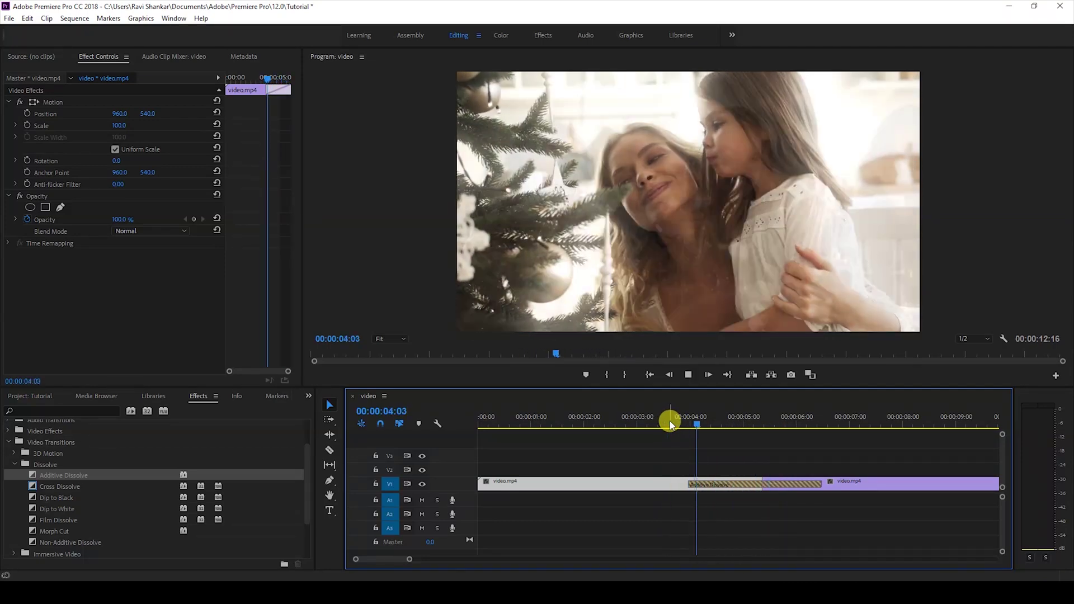
drag(556, 481, 559, 467)
click(122, 232)
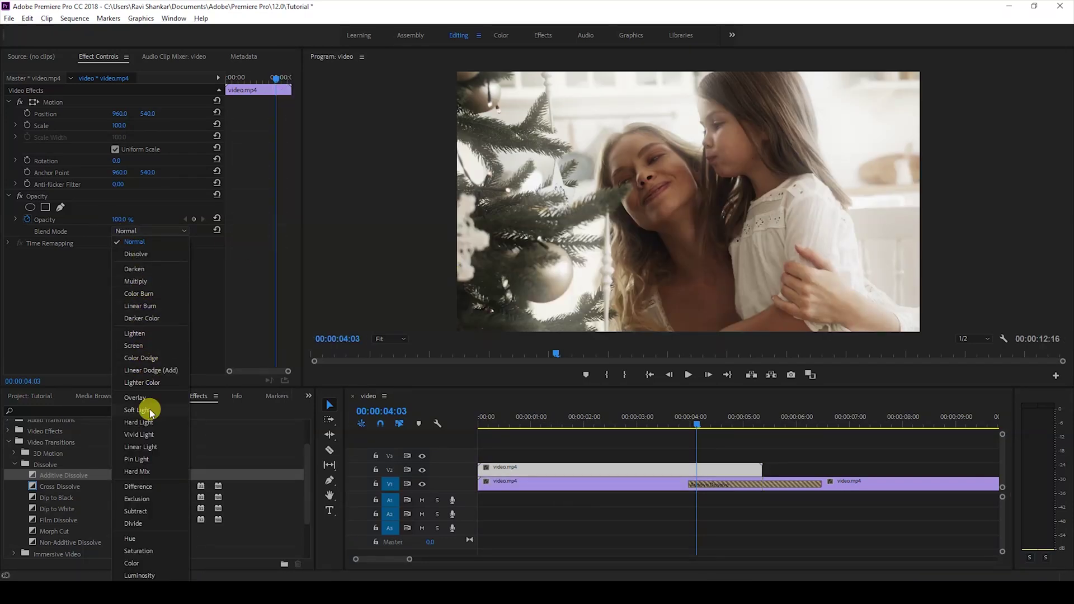
click(142, 369)
click(582, 421)
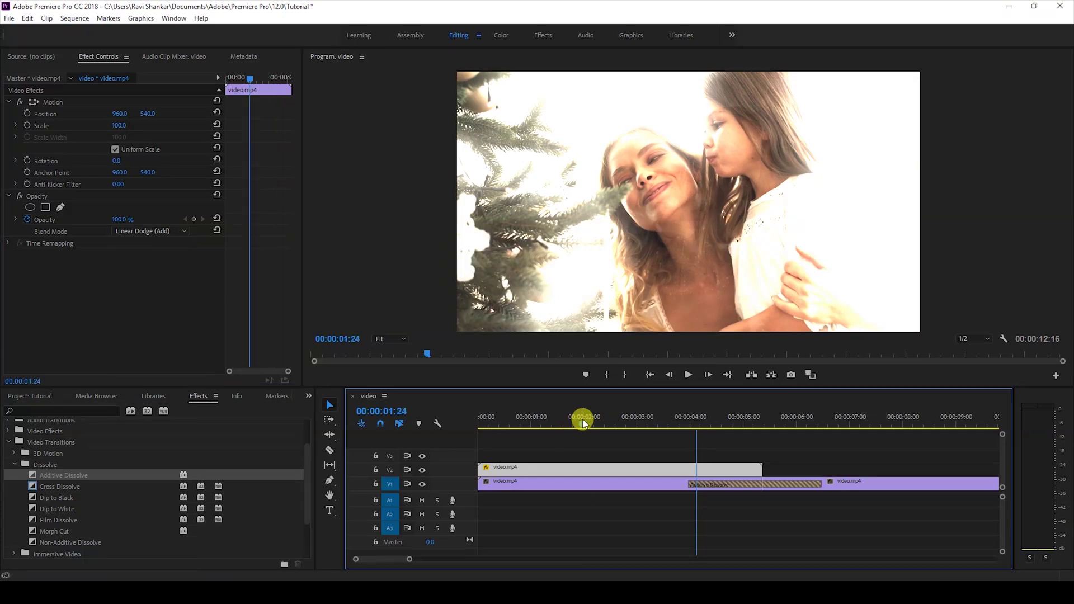
drag(579, 424, 653, 432)
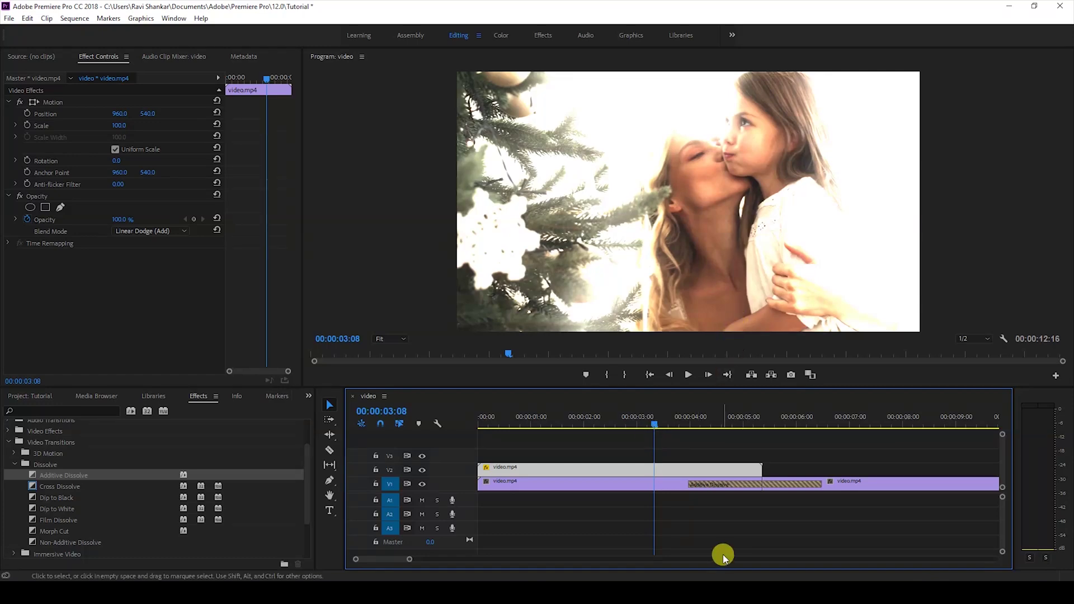
key(ctrl+z)
key(ctrl+z)
key(space)
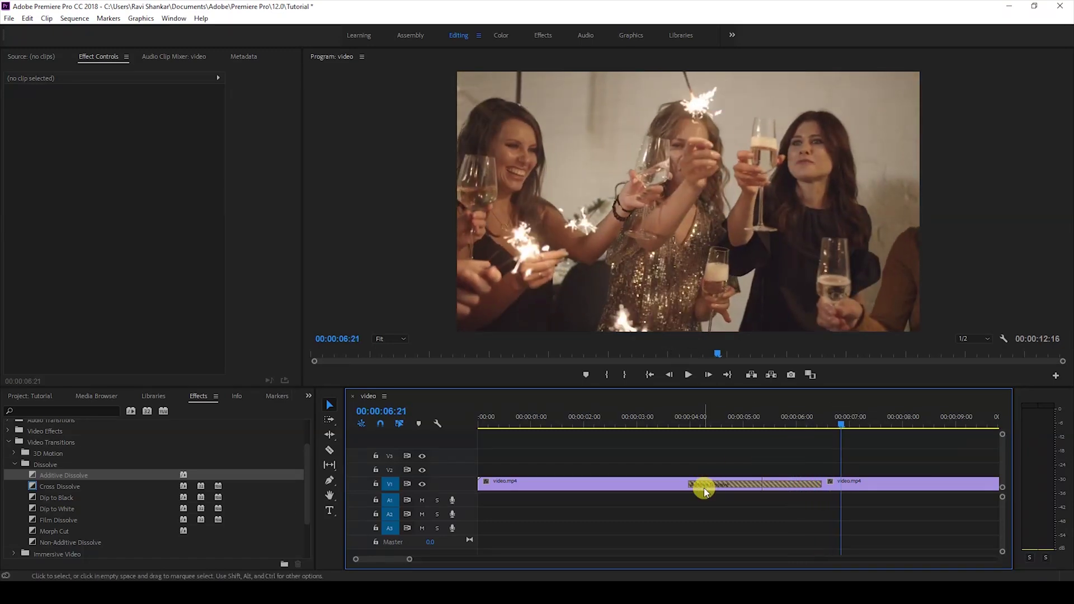
Delete the Additive Dissolve and apply a Non-Additive Dissolve at the edit point, dismissing the warning
click(704, 486)
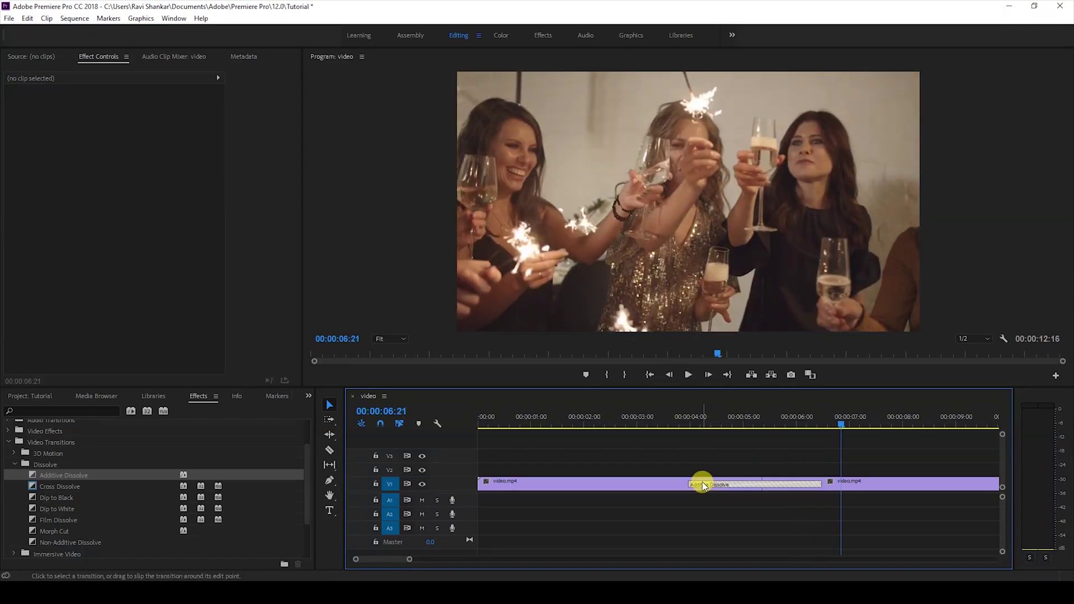
key(Delete)
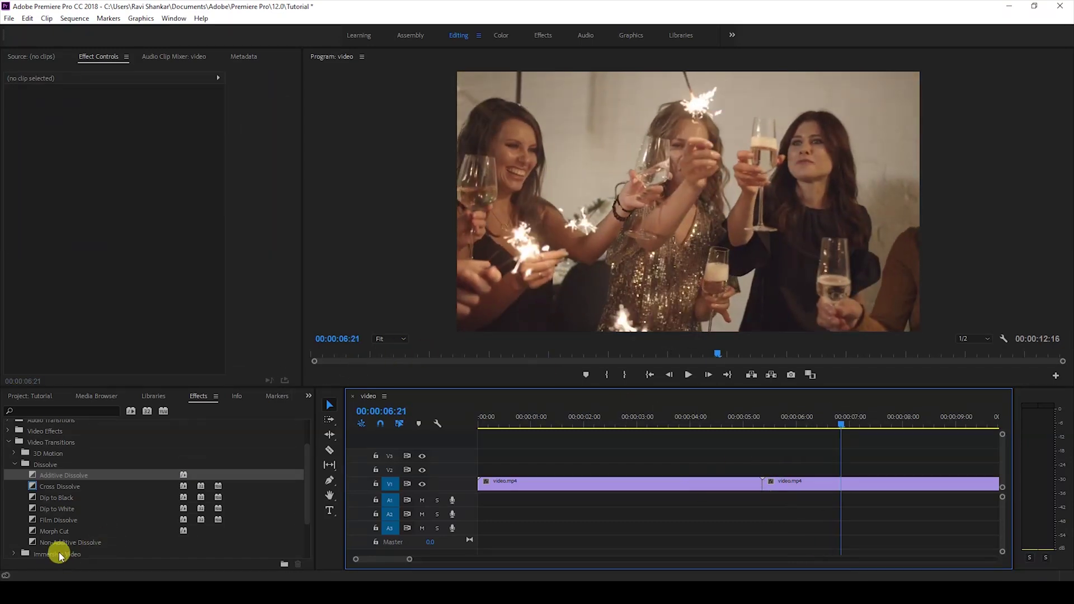
click(55, 544)
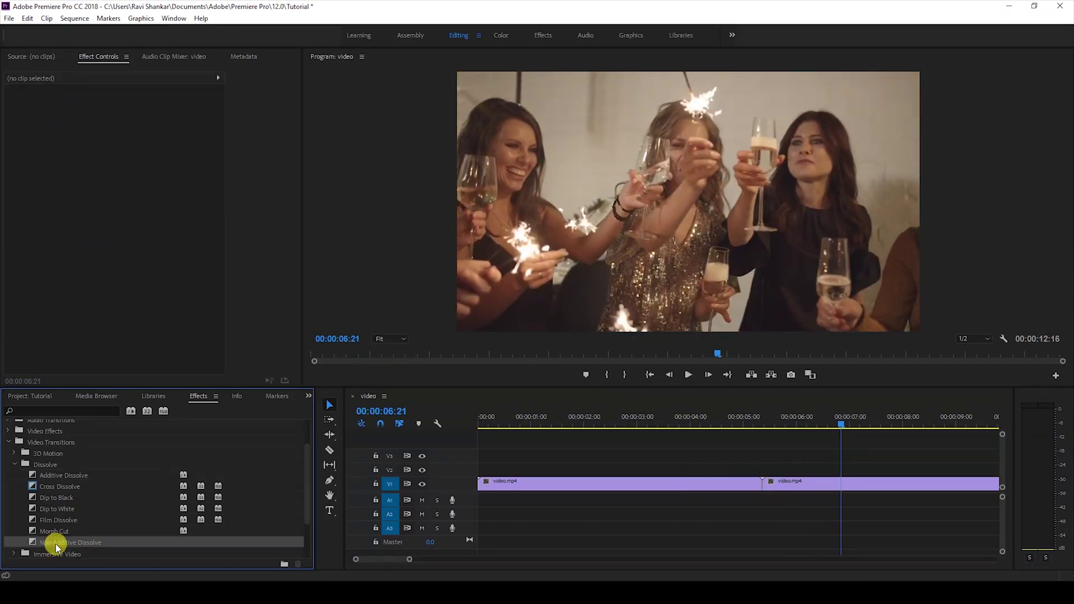
drag(52, 540, 758, 485)
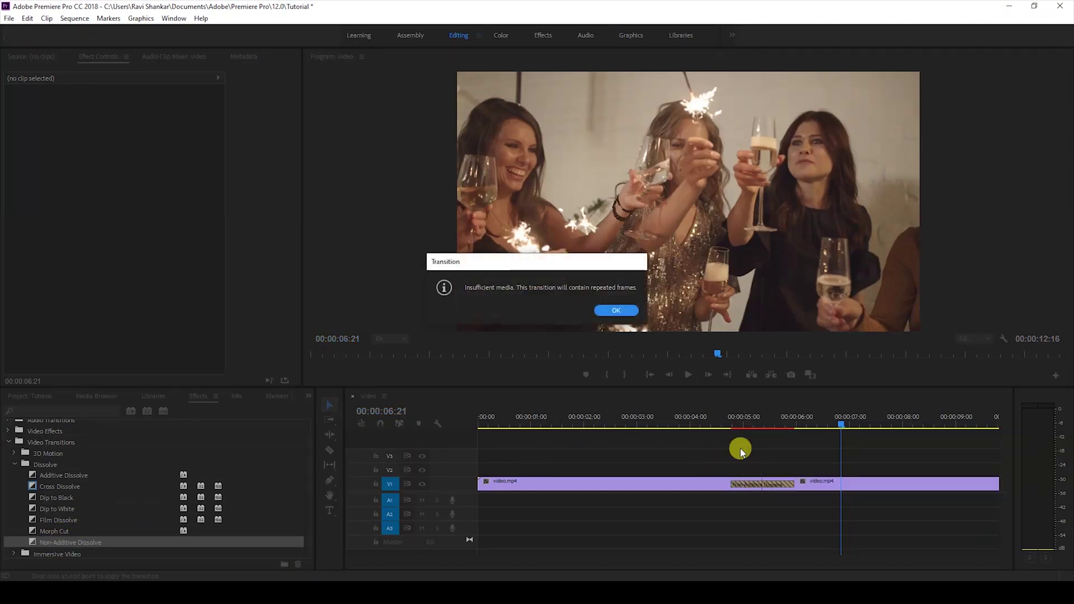
click(626, 312)
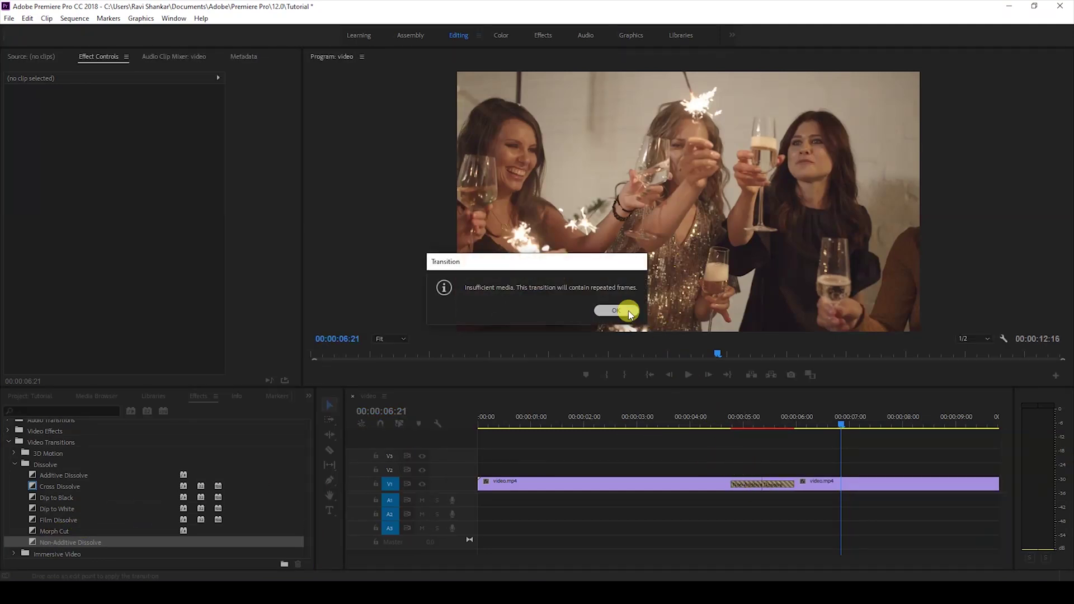
Scrub and play the Non-Additive Dissolve from around 04:10, then delete it
click(725, 417)
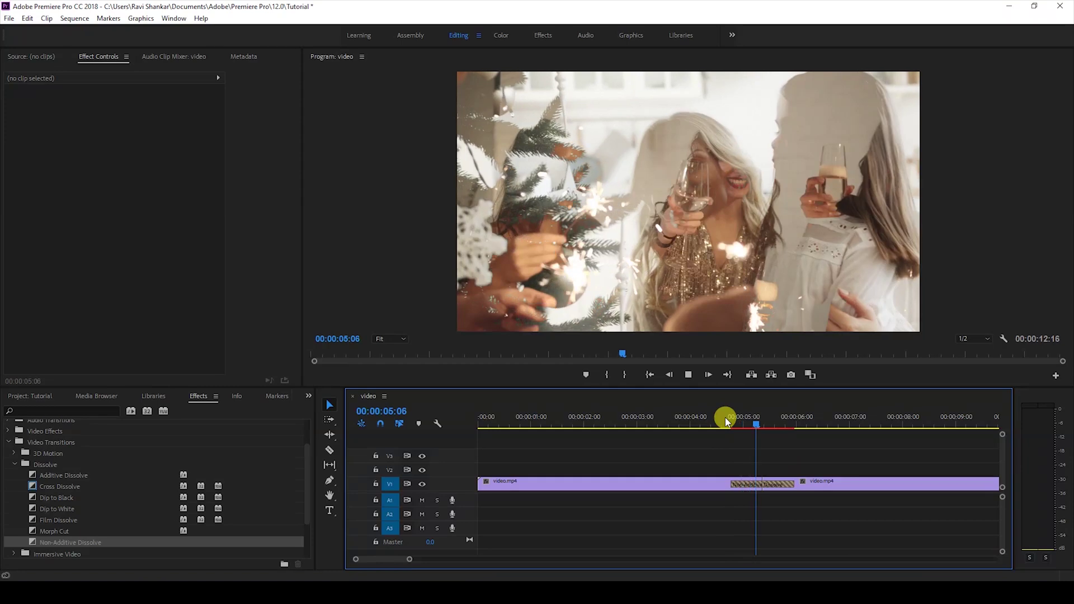
drag(724, 418, 757, 425)
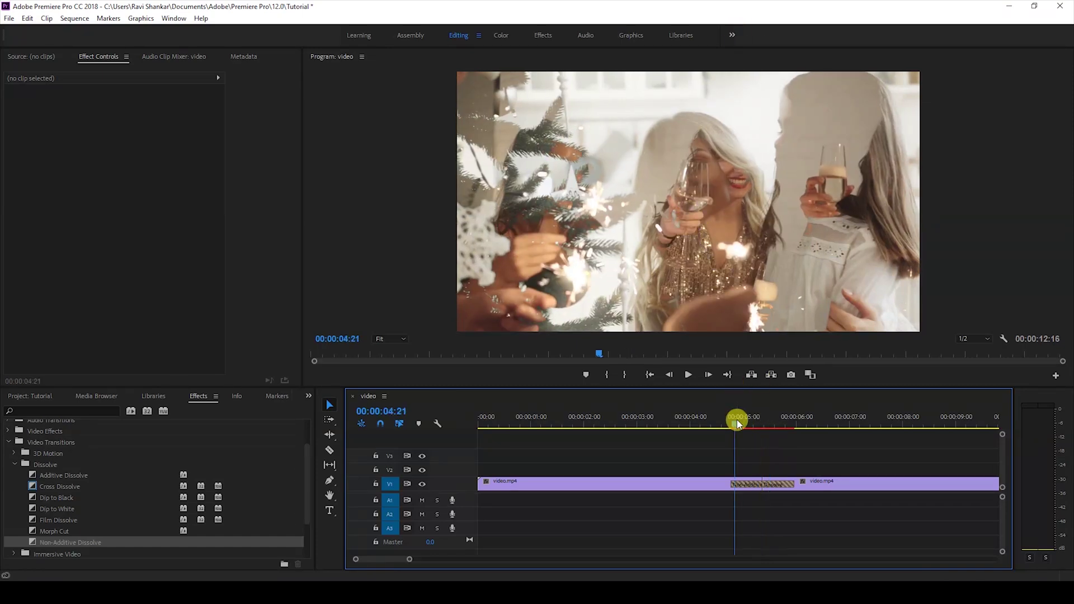
key(space)
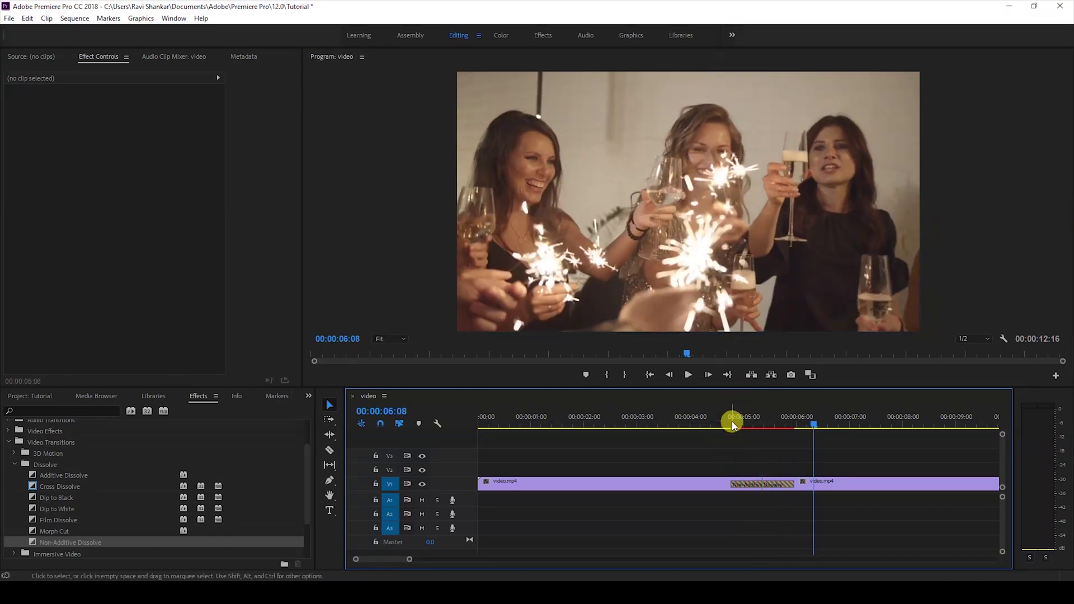
click(730, 419)
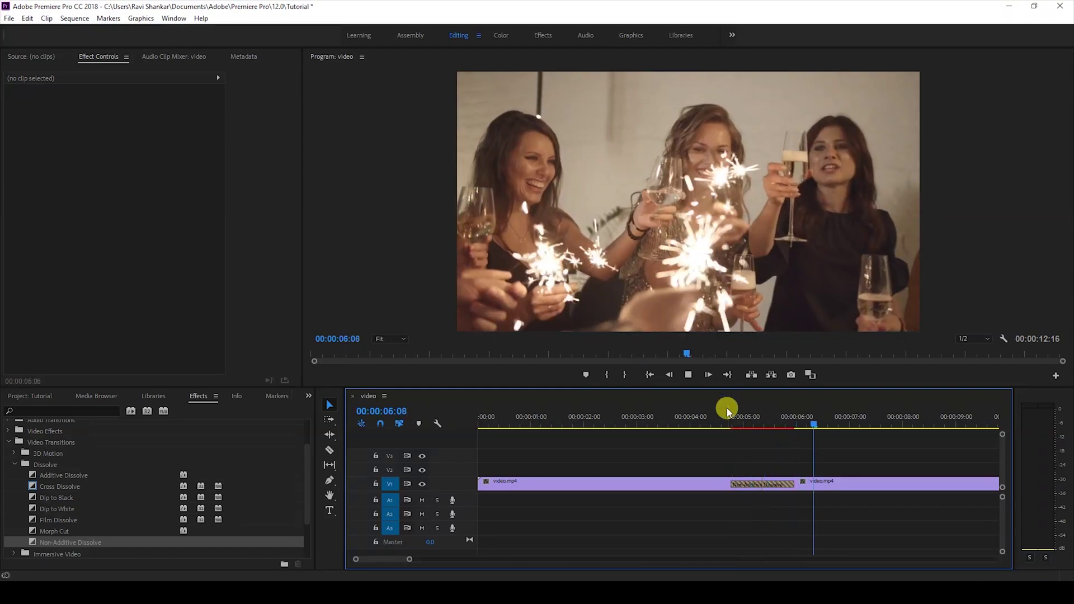
click(713, 418)
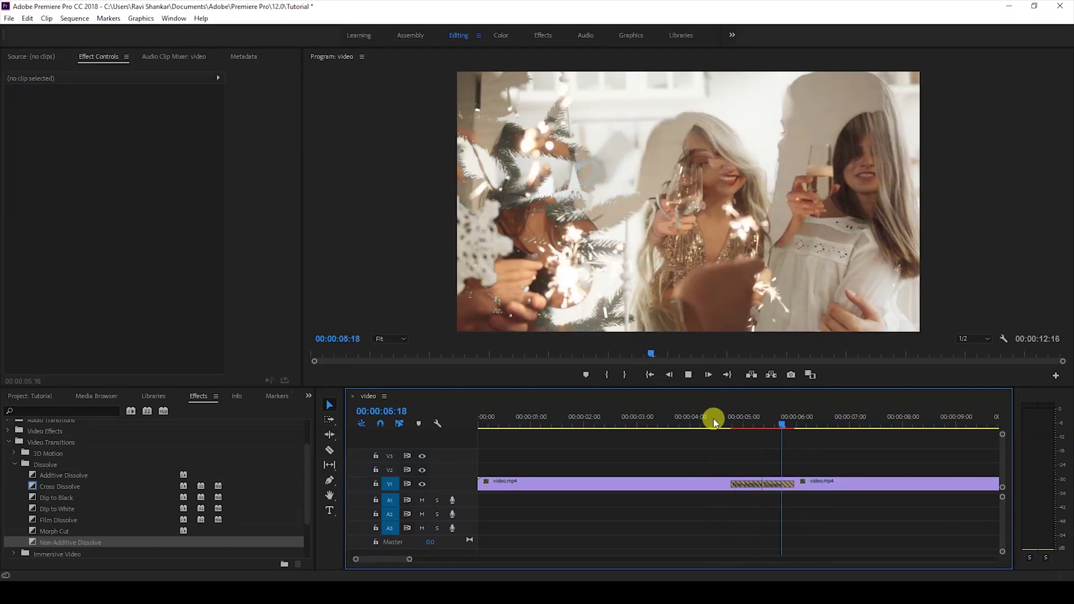
key(space)
click(738, 484)
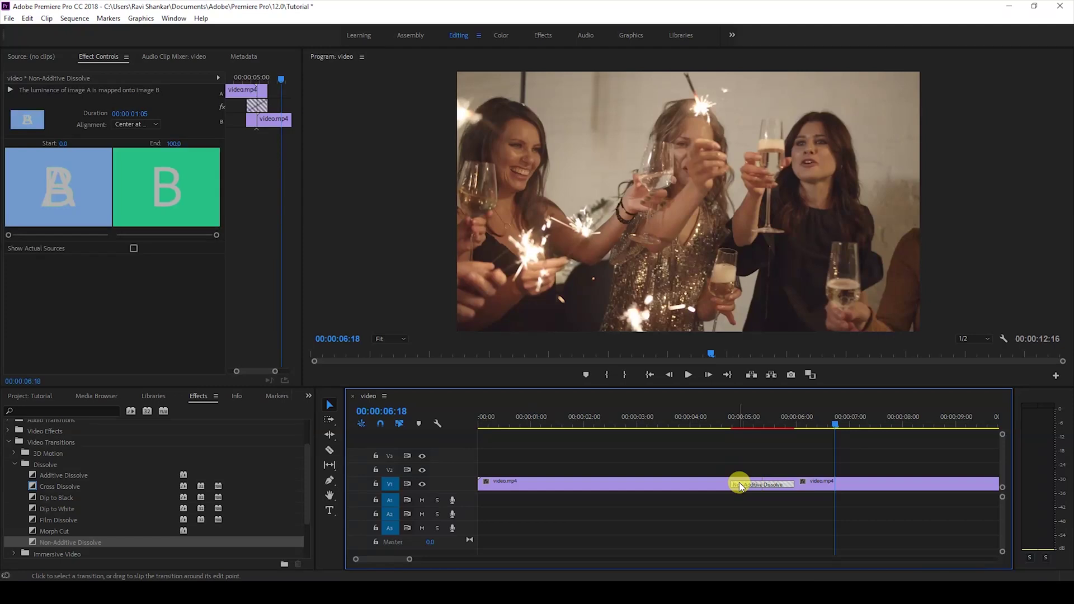
key(Delete)
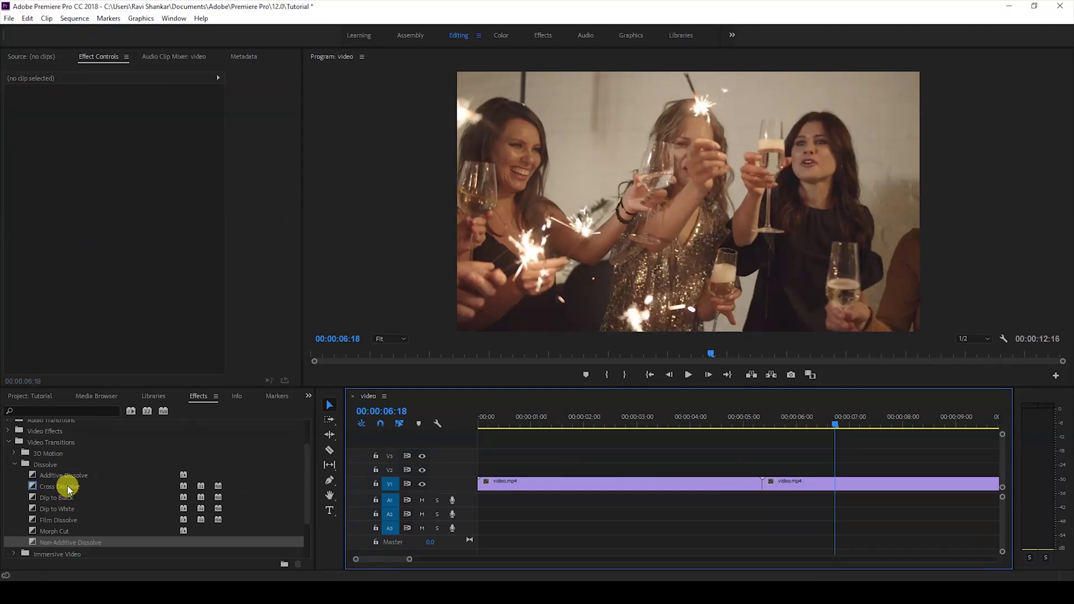
Apply a Cross Dissolve at the V1 edit point, dismiss the warning, and preview it from 04:12
click(68, 490)
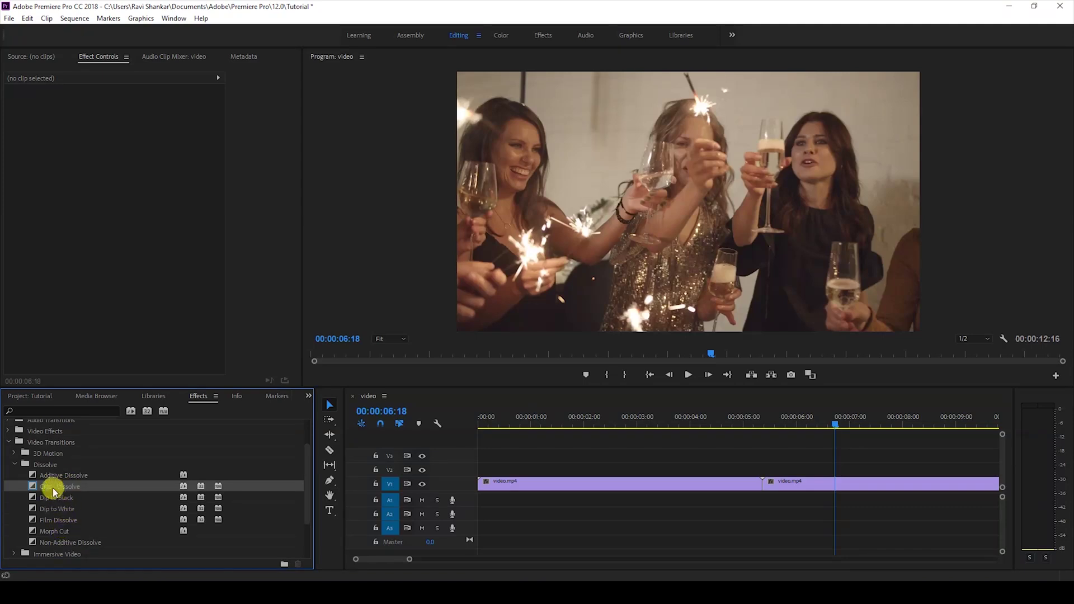
drag(53, 488, 674, 500)
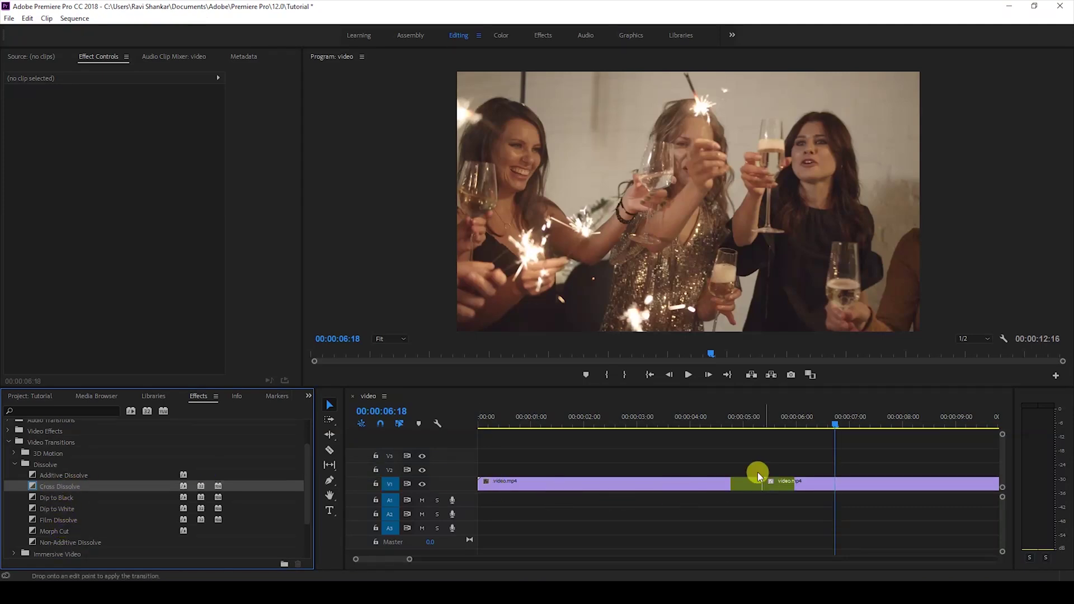
drag(758, 472, 759, 474)
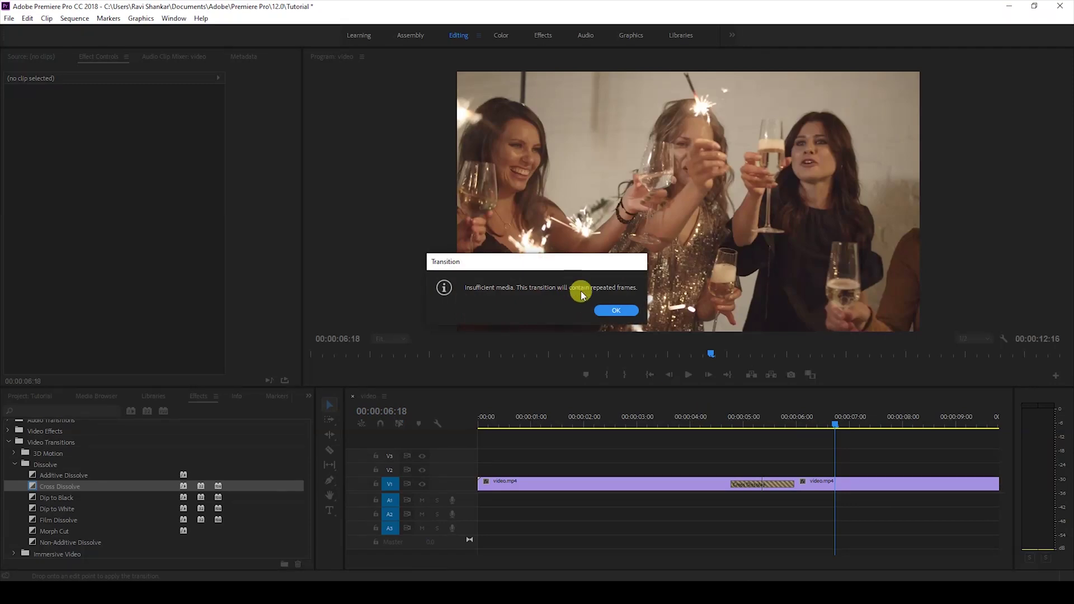
click(612, 310)
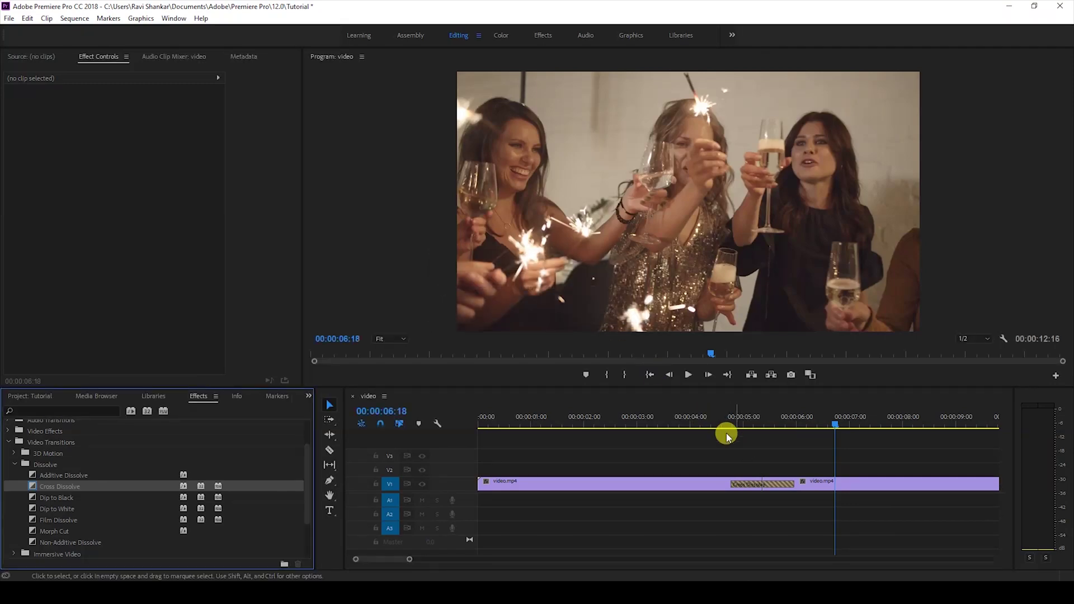
click(717, 420)
key(space)
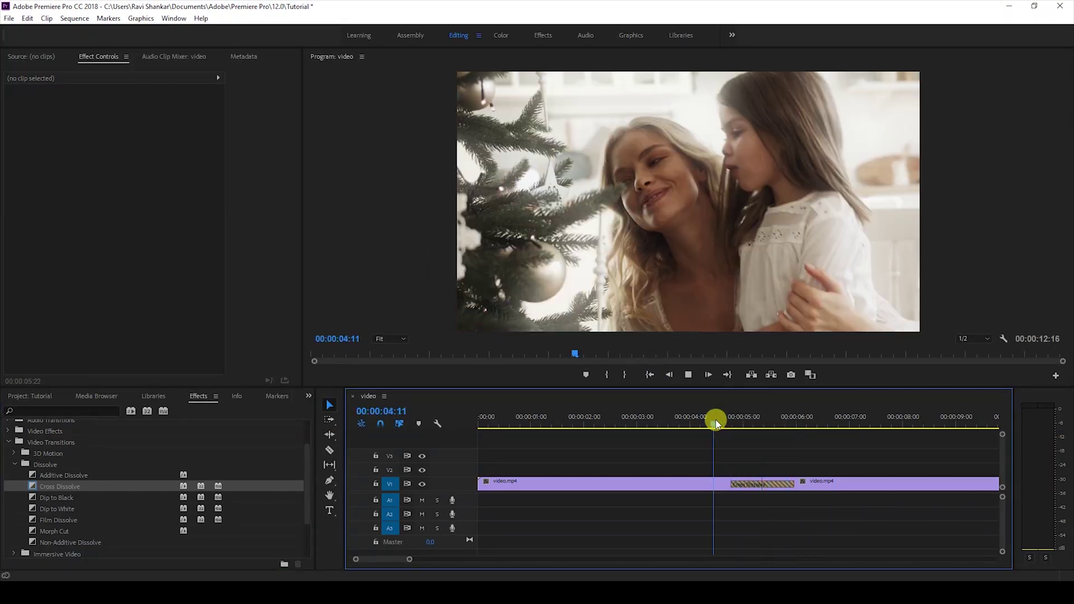
click(710, 418)
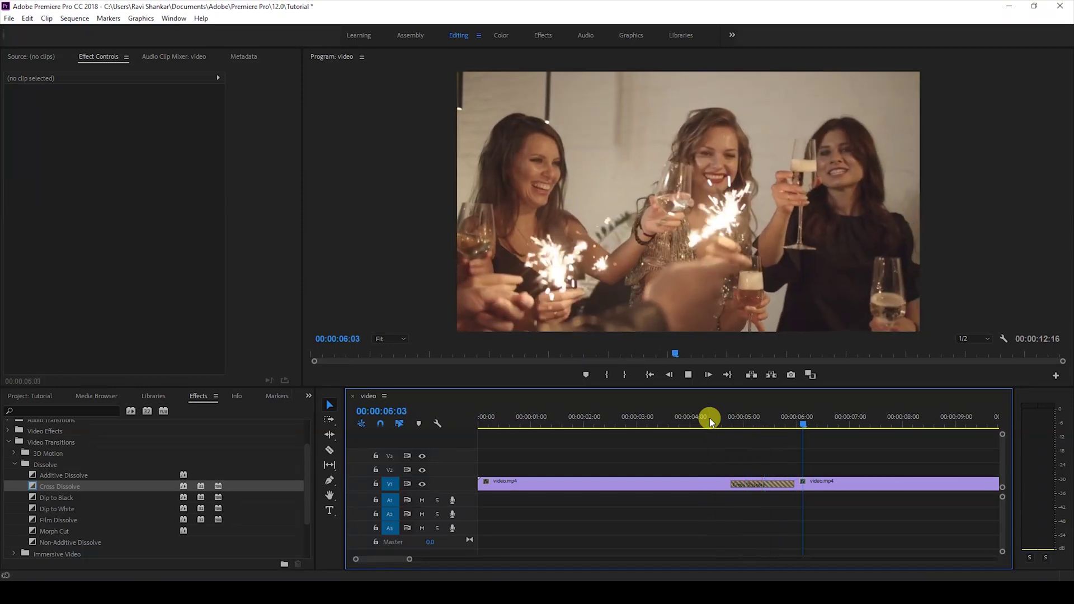
click(709, 418)
key(space)
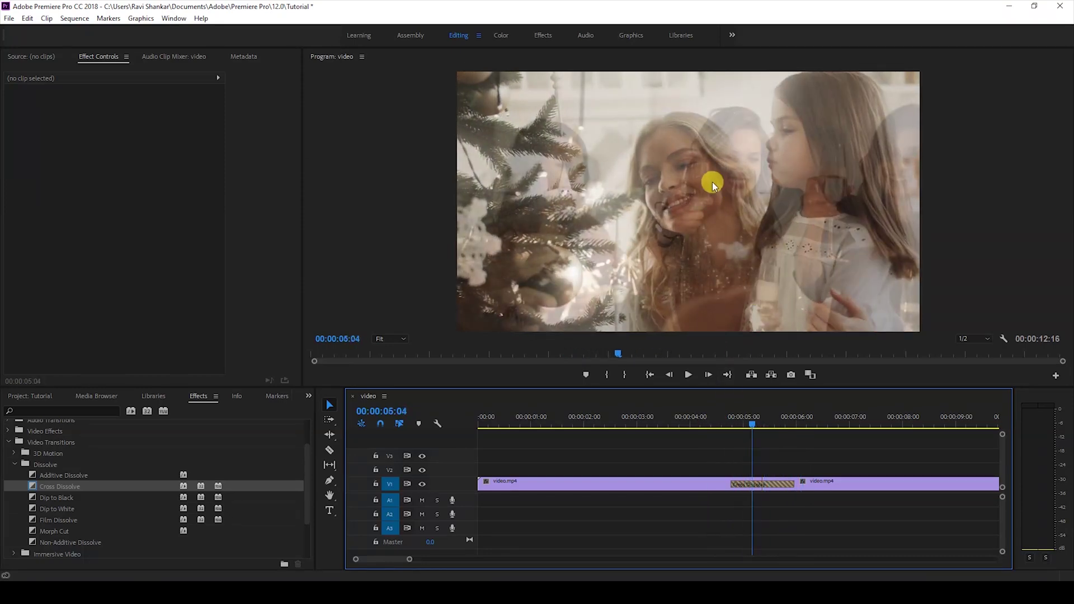
Extend the Cross Dissolve's start earlier to 00:00:02:17 and play the longer dissolve
click(815, 485)
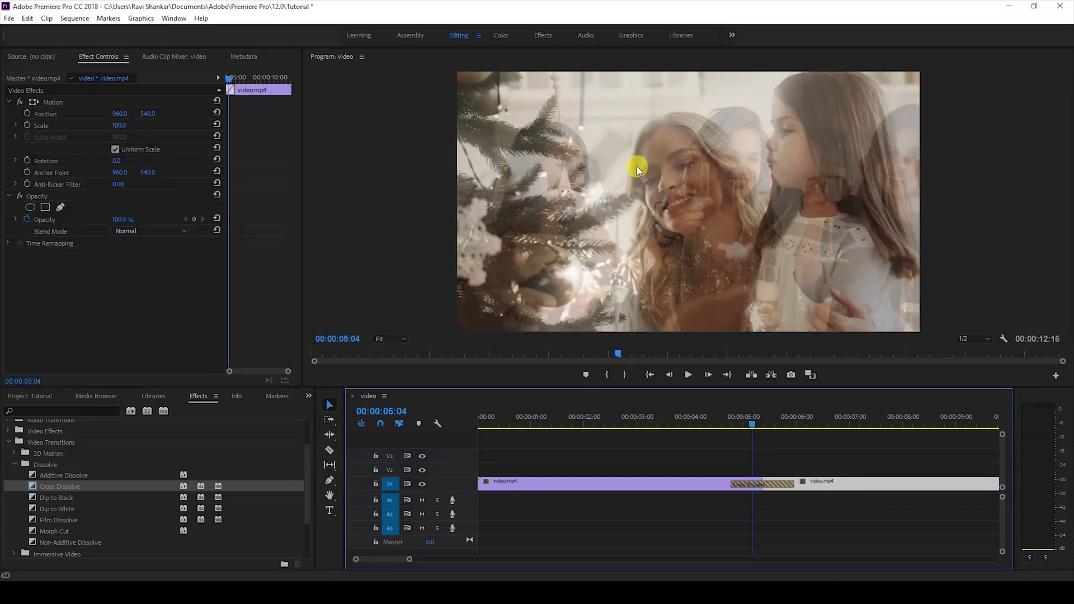
key(space)
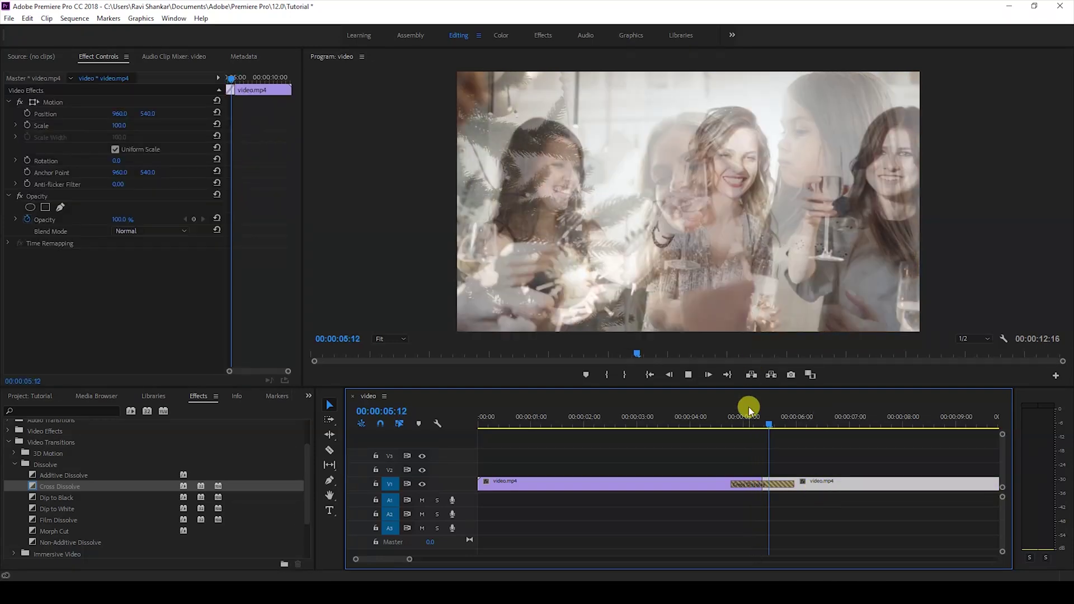
click(722, 418)
drag(730, 483, 654, 482)
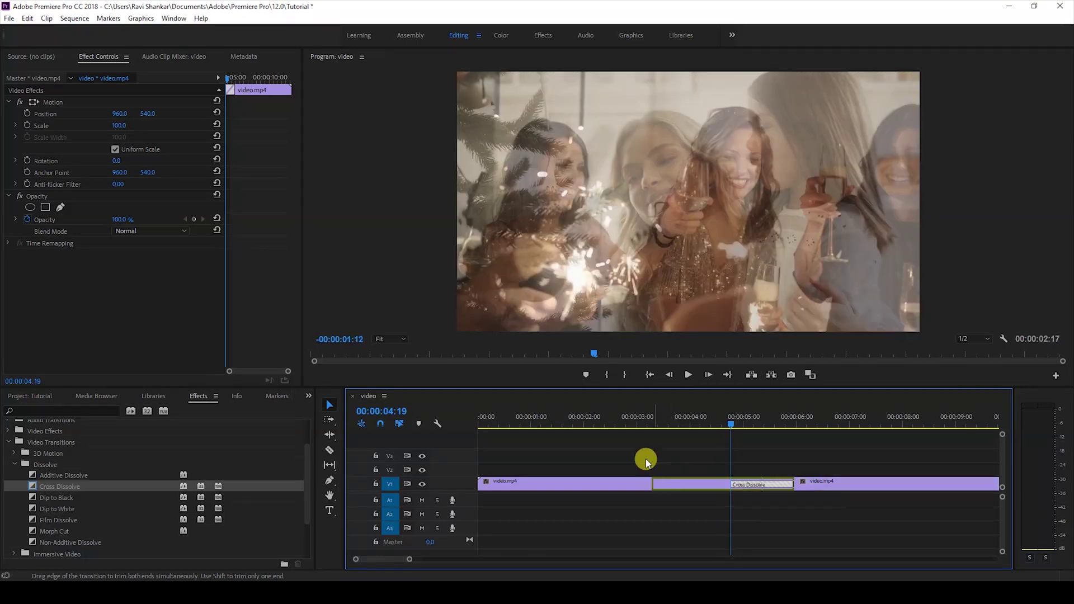
click(632, 415)
key(space)
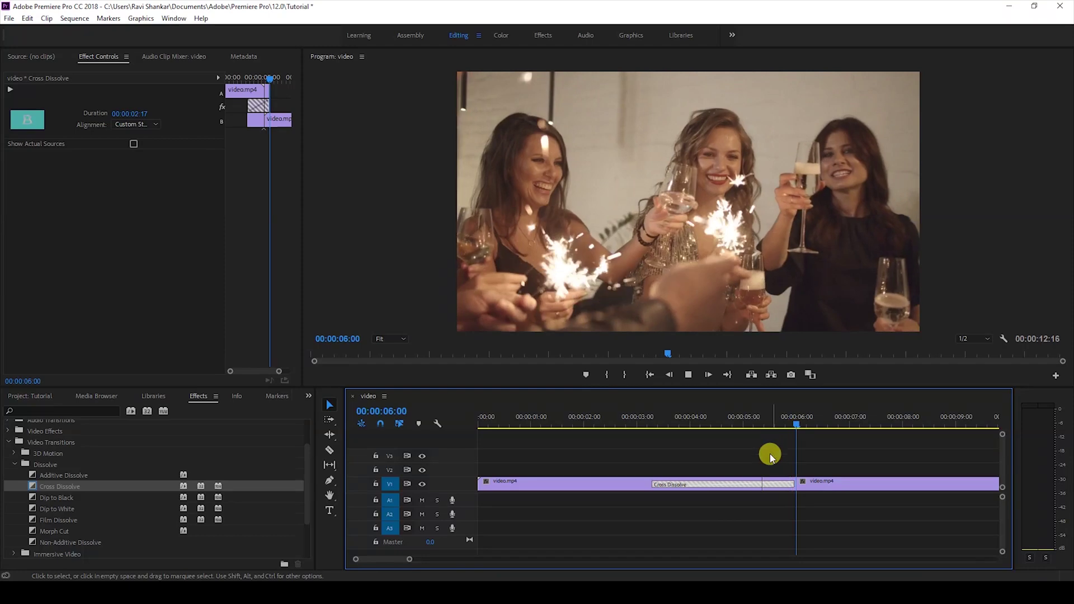
key(space)
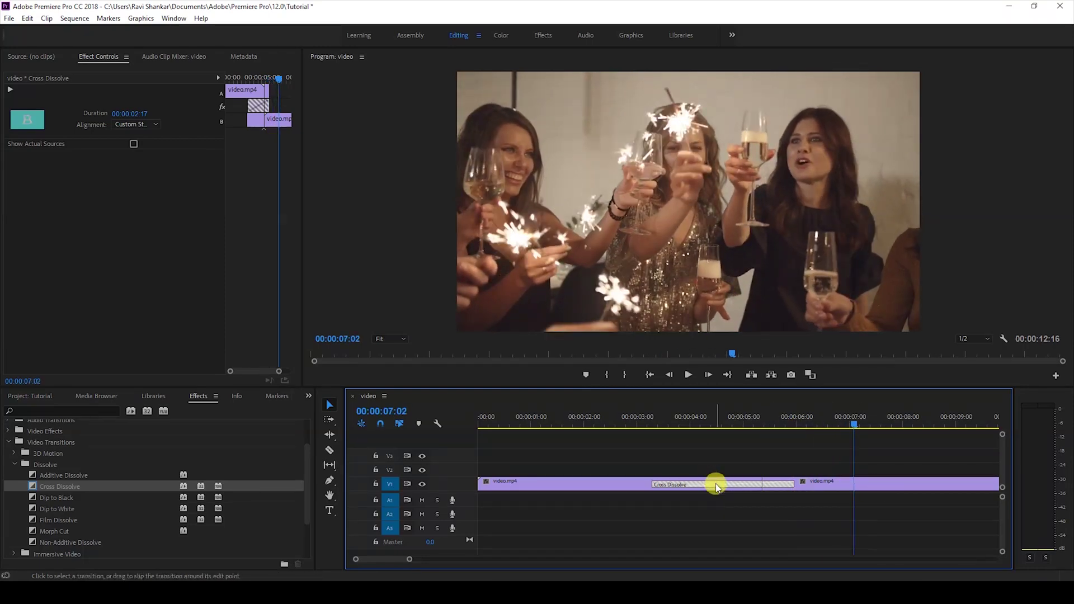
Move the first clip up to V2 and slide the second clip under its end on V1
click(687, 485)
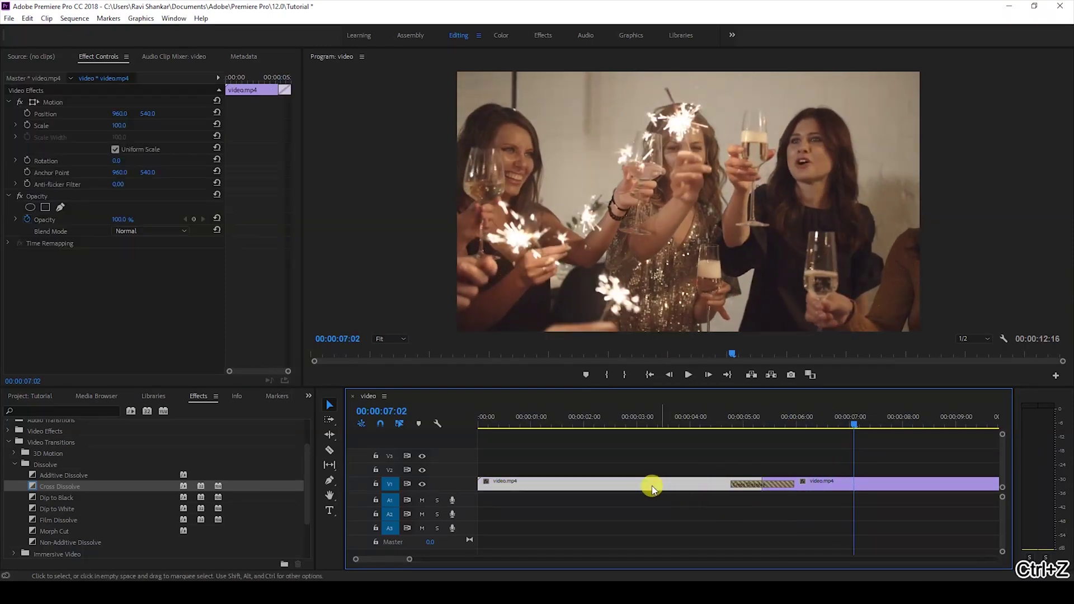
drag(635, 485, 636, 469)
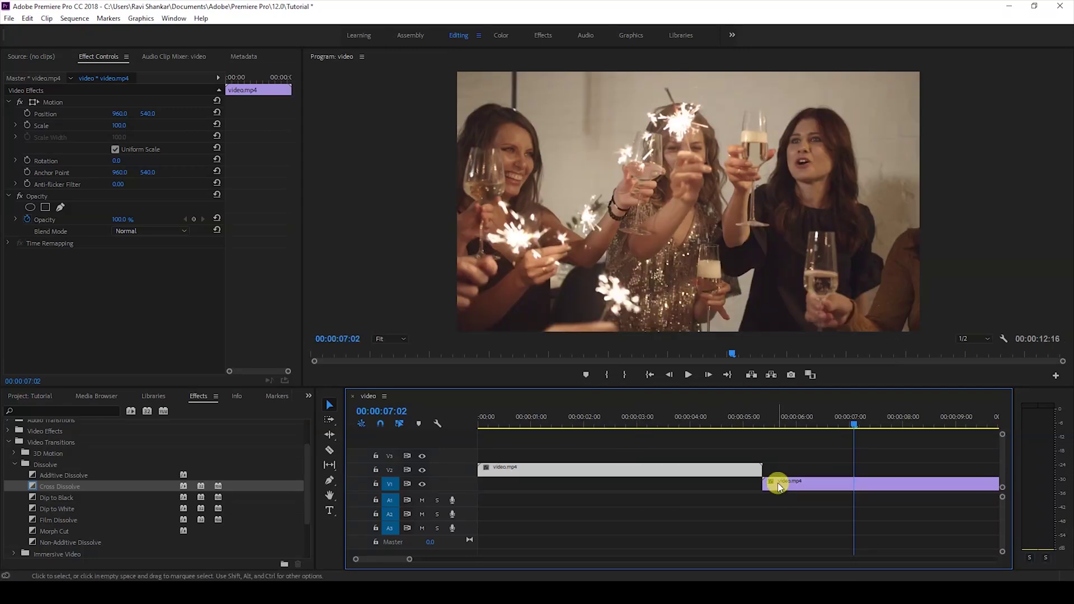
drag(778, 487, 775, 490)
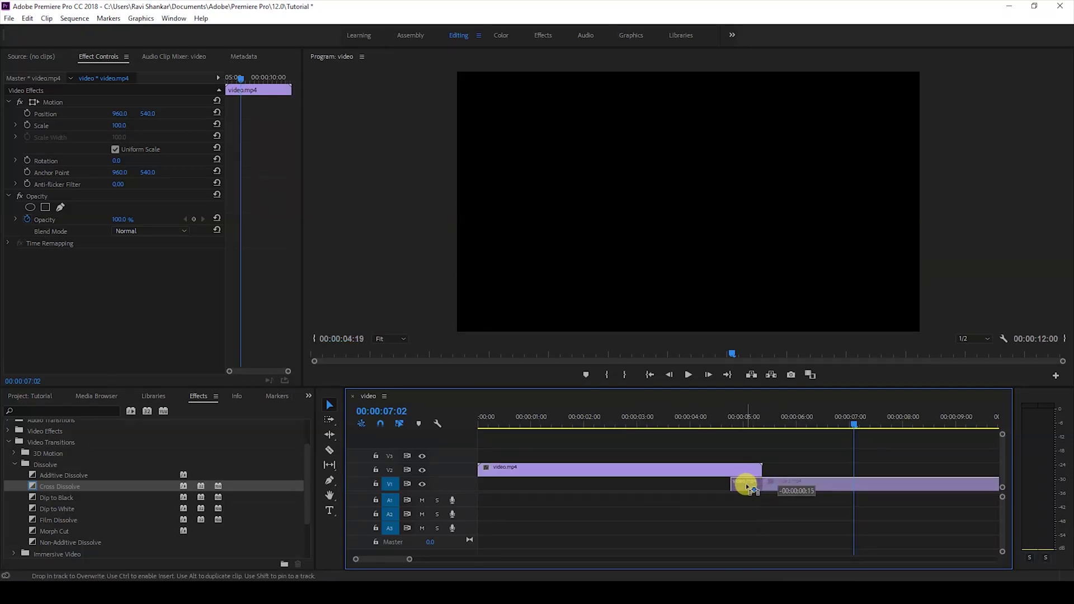
drag(750, 487, 748, 487)
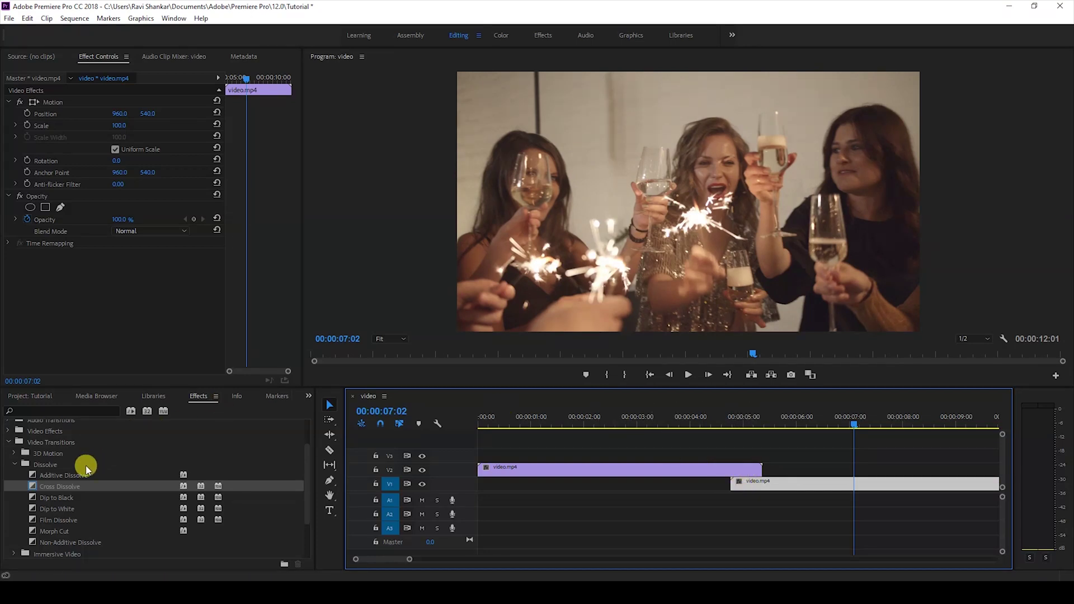
Apply a Cross Dissolve to the V2 clip's end and replay the blend several times
drag(58, 486, 753, 466)
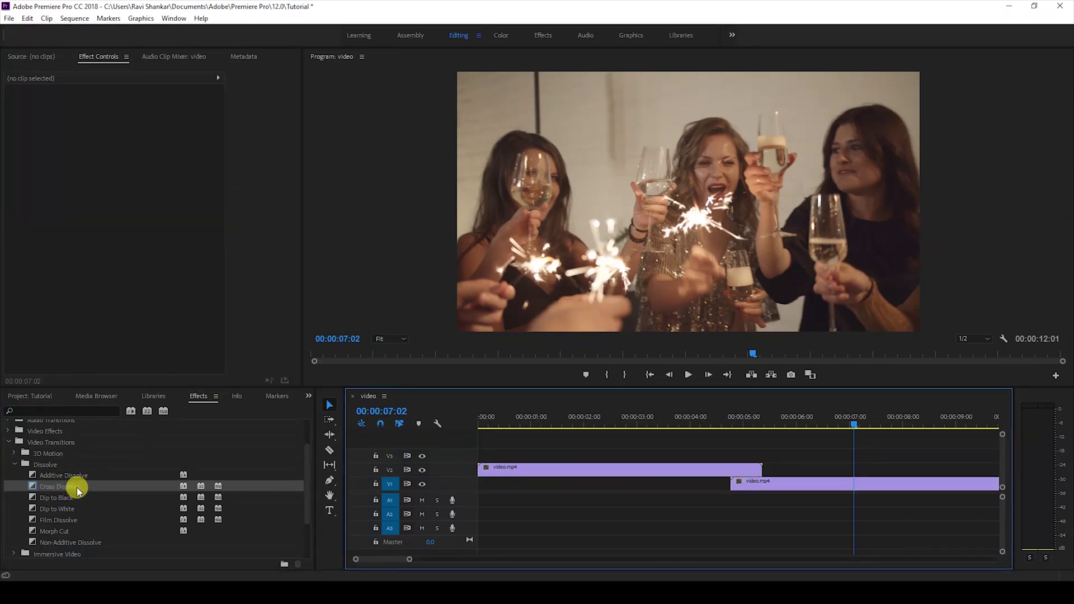
drag(76, 488, 633, 467)
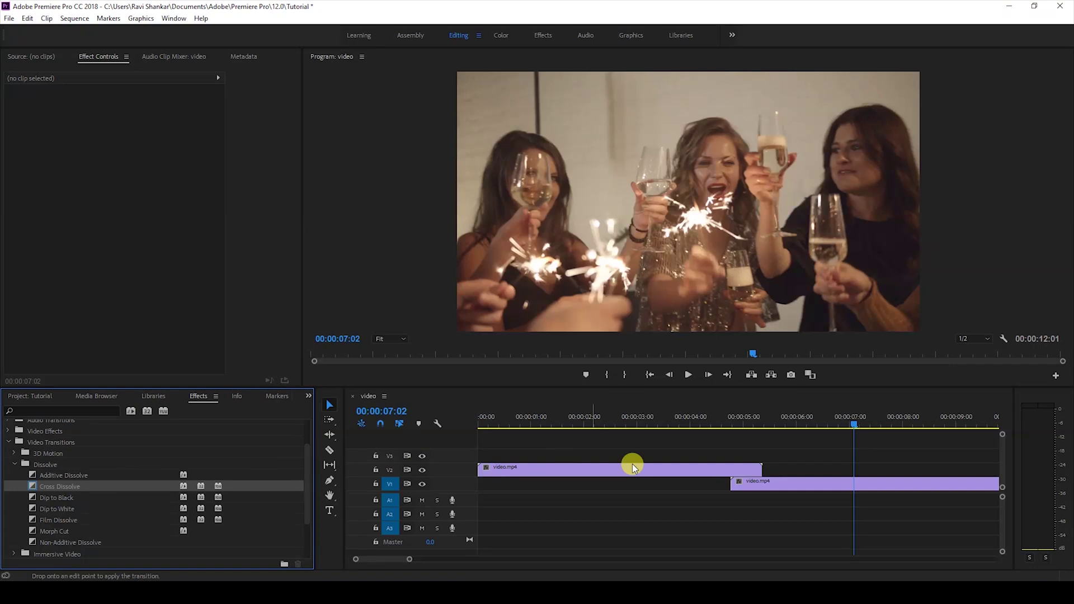
drag(754, 467, 714, 472)
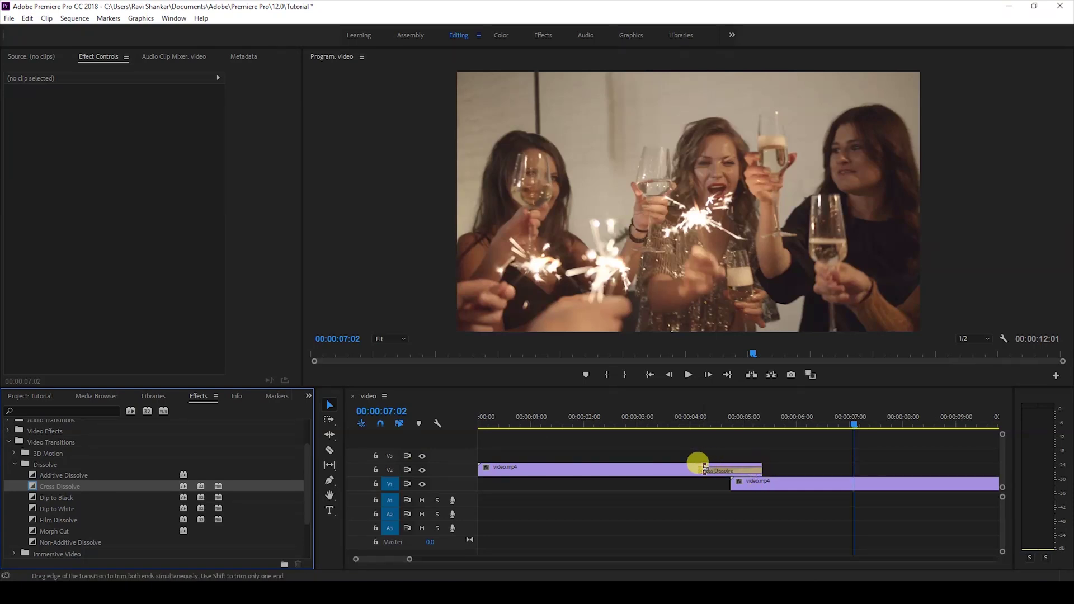
click(656, 418)
key(space)
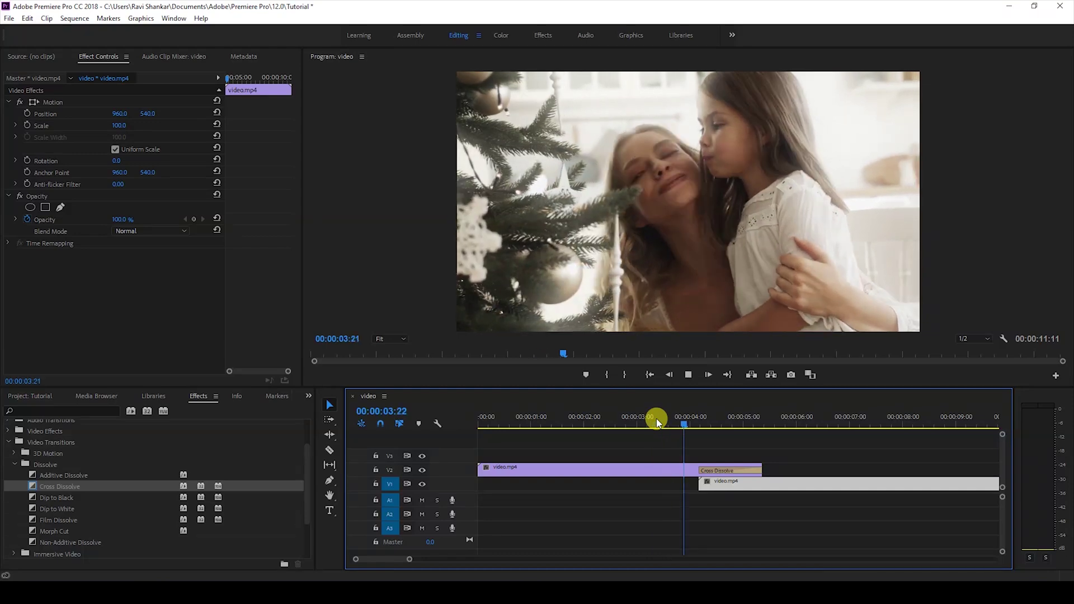
click(656, 418)
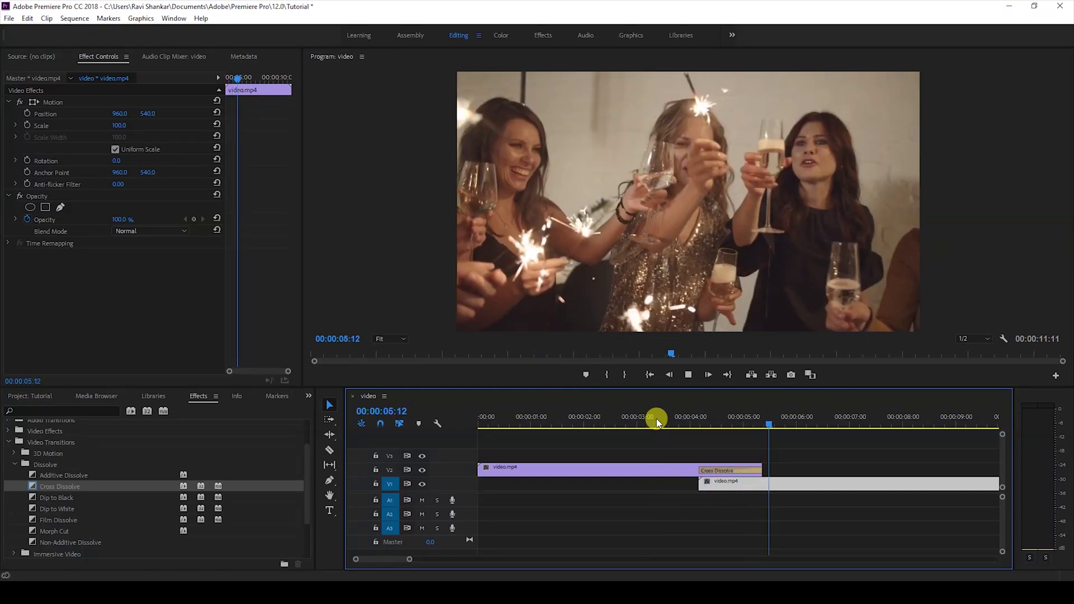
click(656, 419)
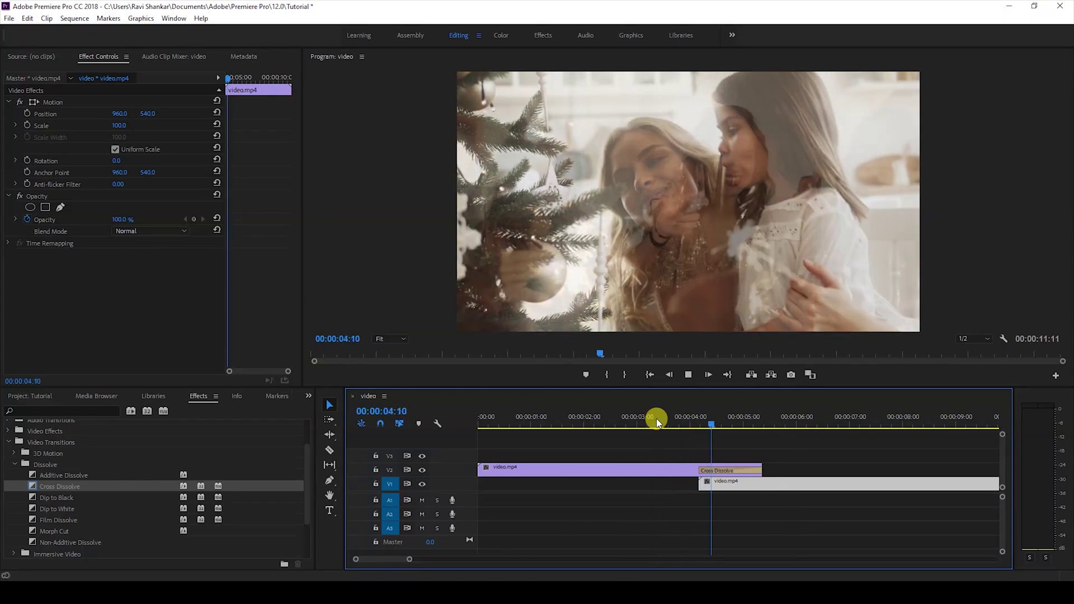
click(656, 418)
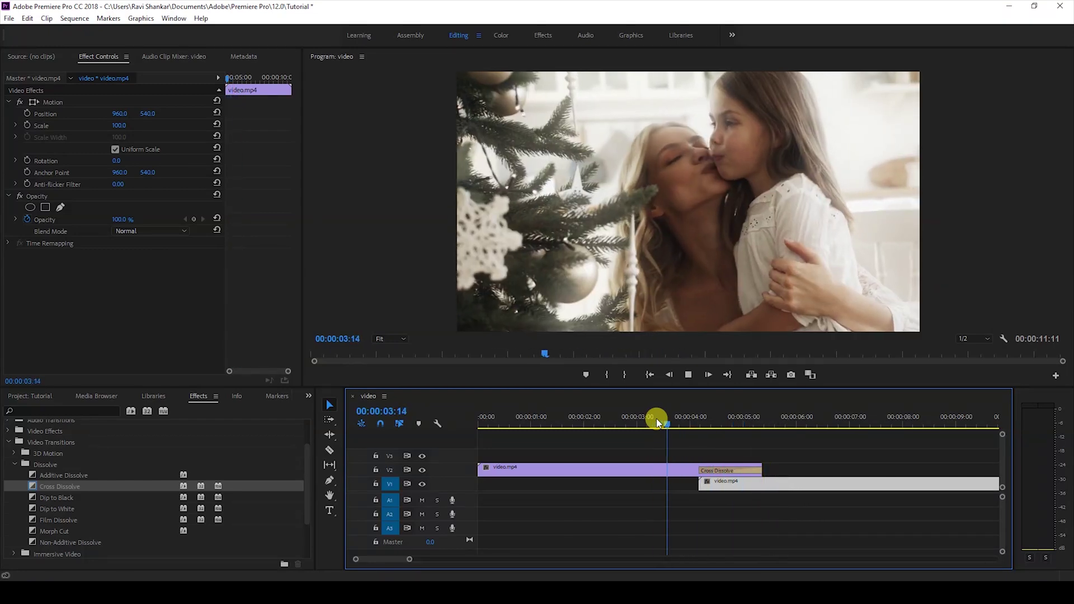
key(space)
Drop Film Dissolve over the Cross Dissolve at the V2 clip's end and replay it repeatedly
click(62, 521)
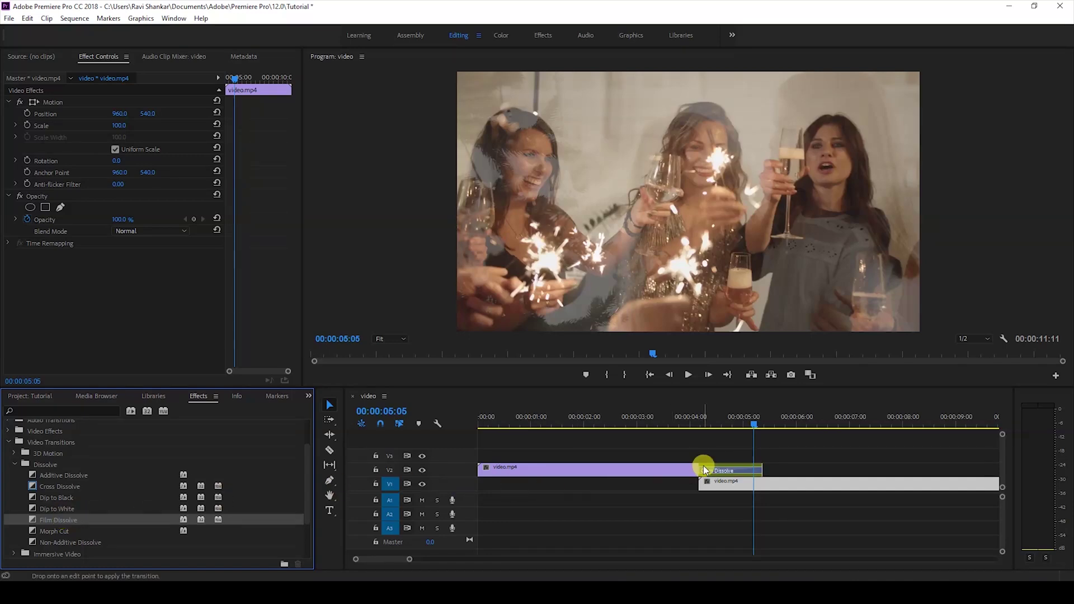
drag(704, 470, 704, 472)
click(673, 417)
key(space)
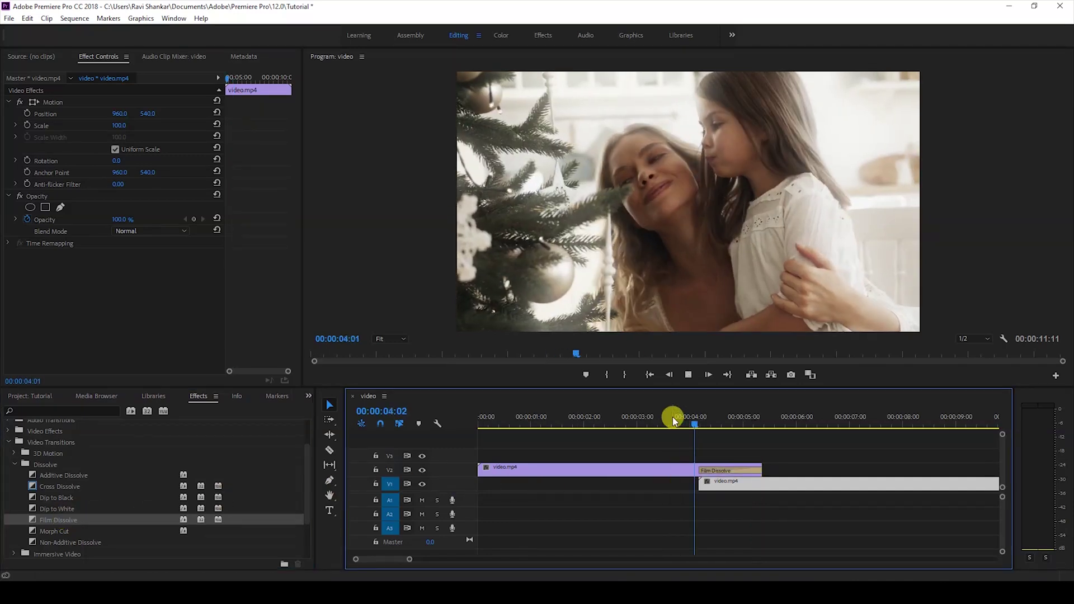
key(space)
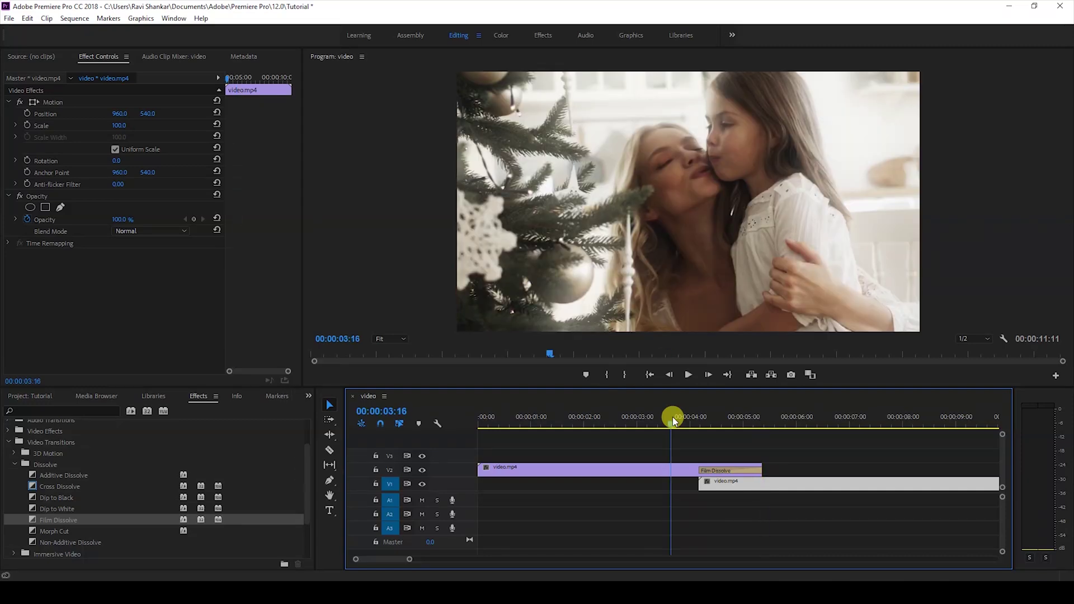
key(space)
key(space)
key(space)
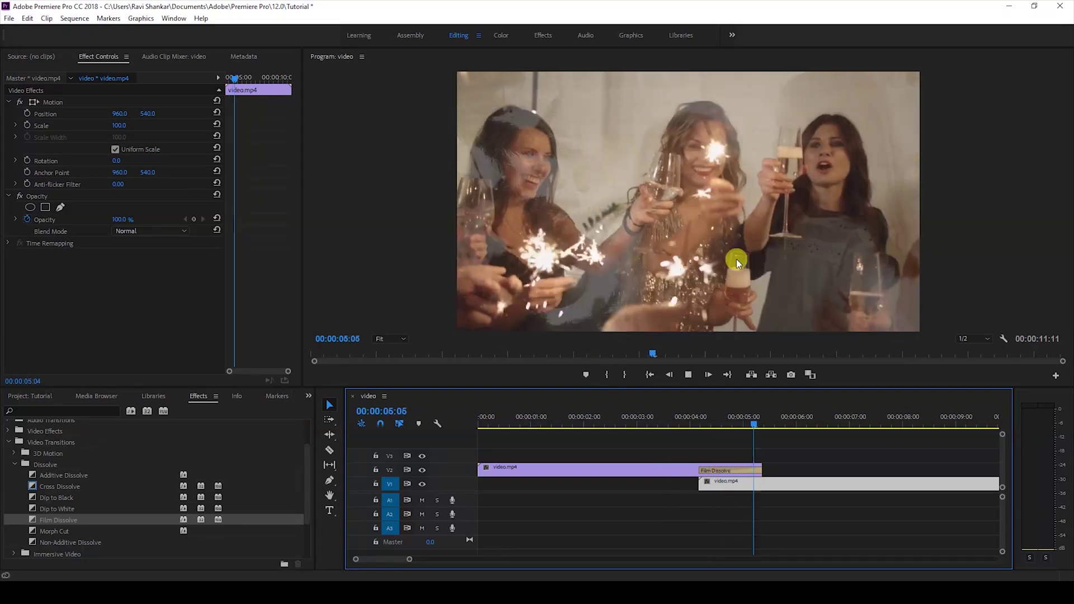
click(693, 414)
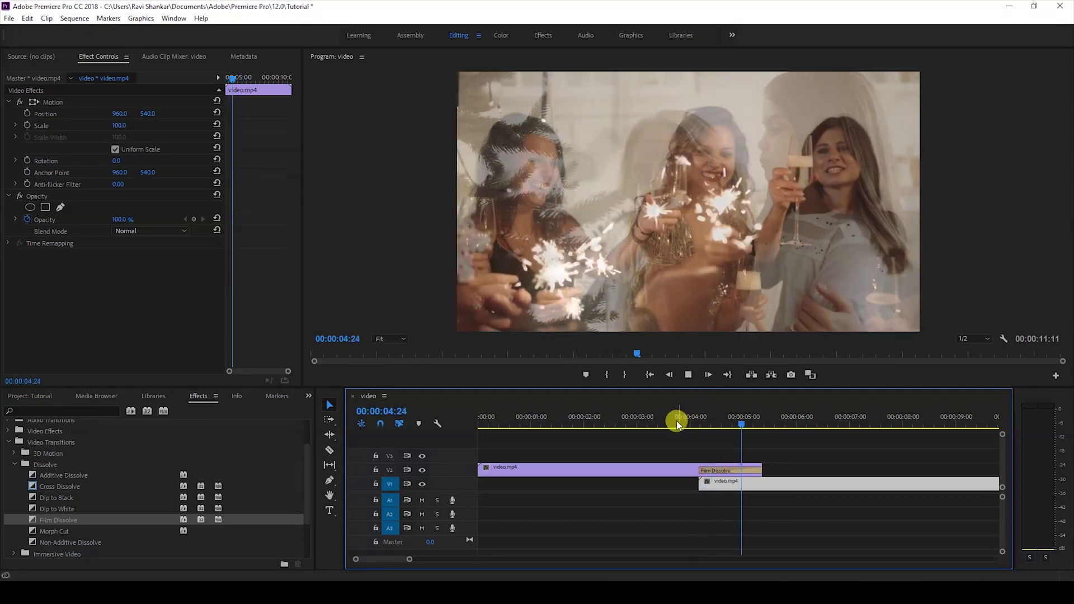
click(674, 421)
click(650, 413)
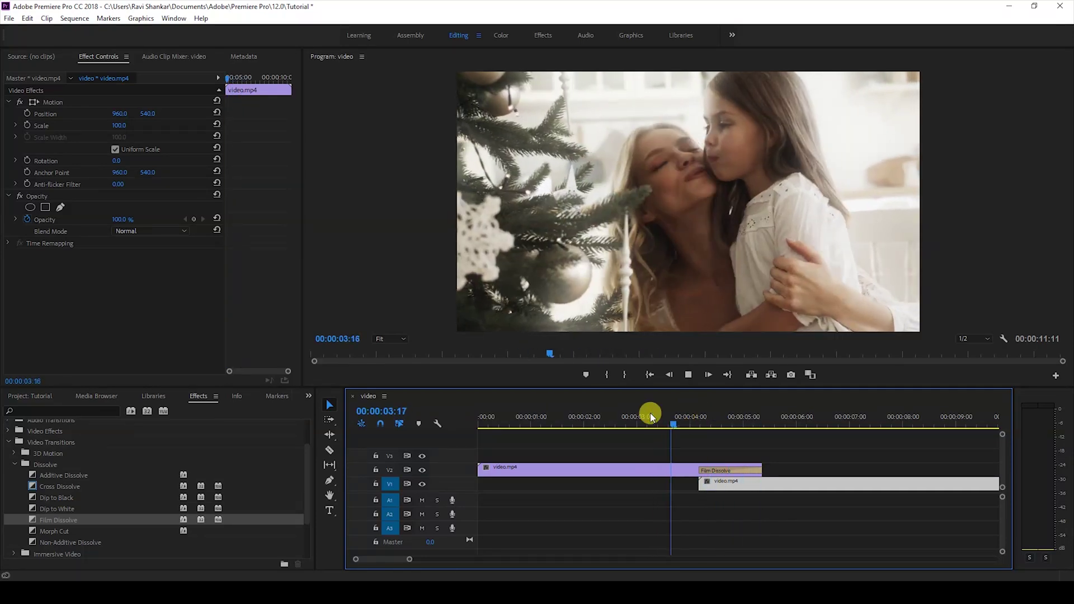
click(650, 413)
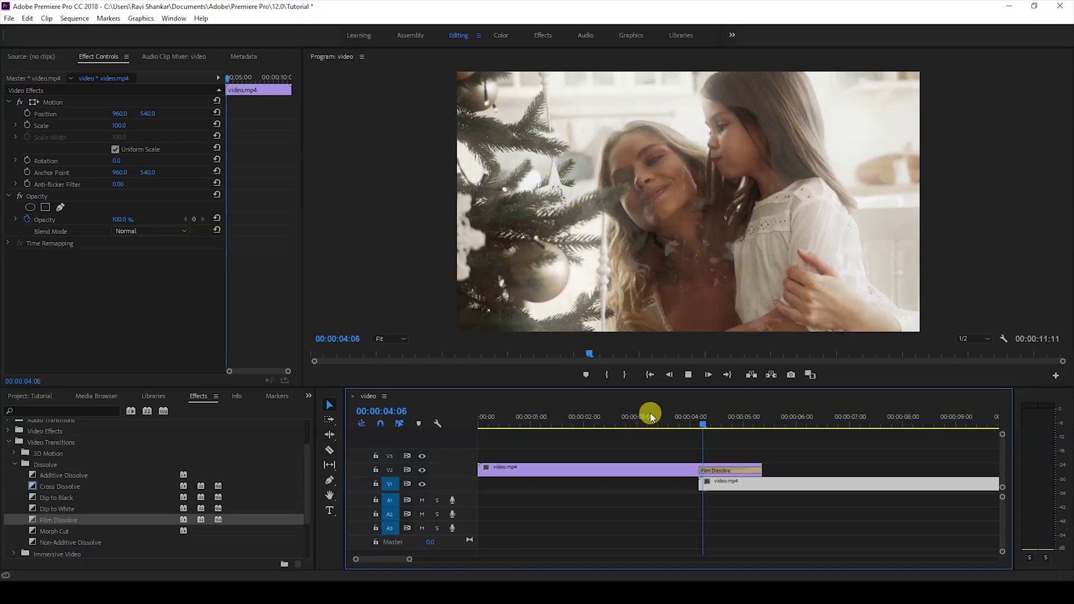
click(650, 413)
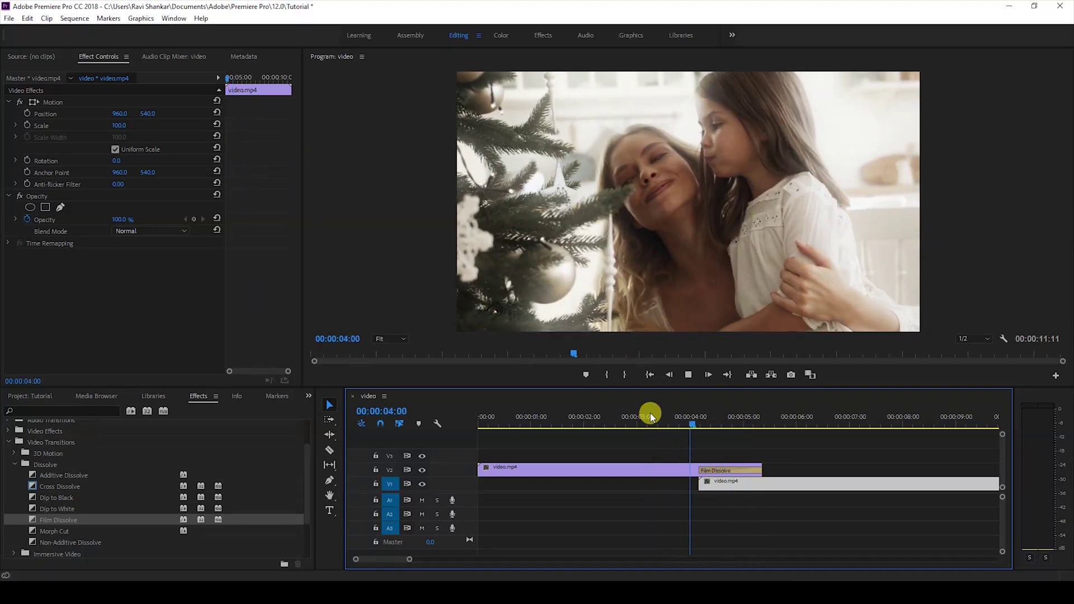
key(space)
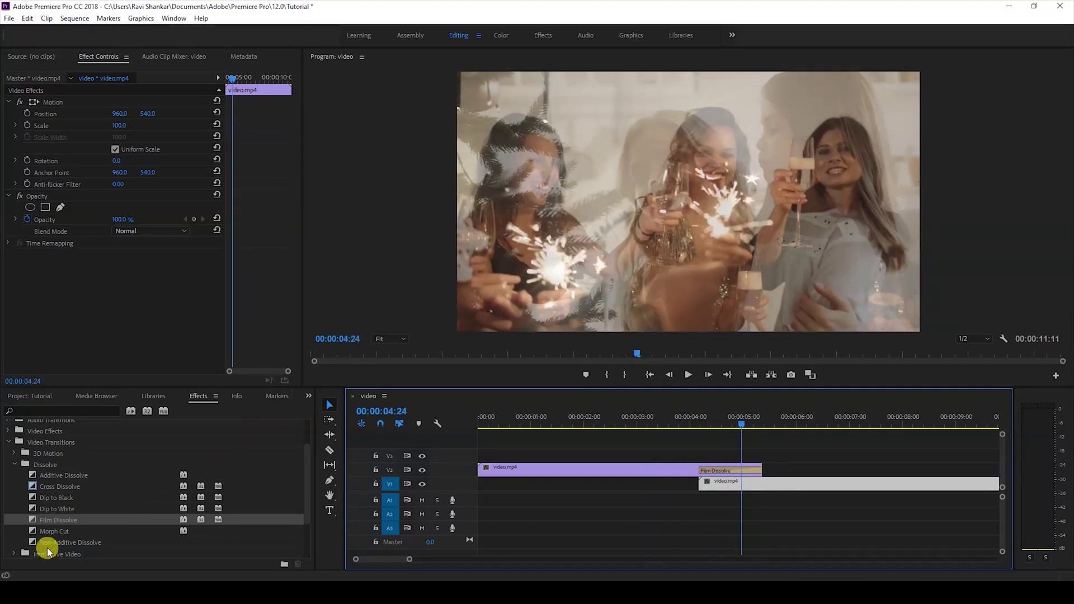
Delete the Film Dissolve and move the second clip onto V2 after the first, previewing the plain cut
drag(61, 531, 695, 493)
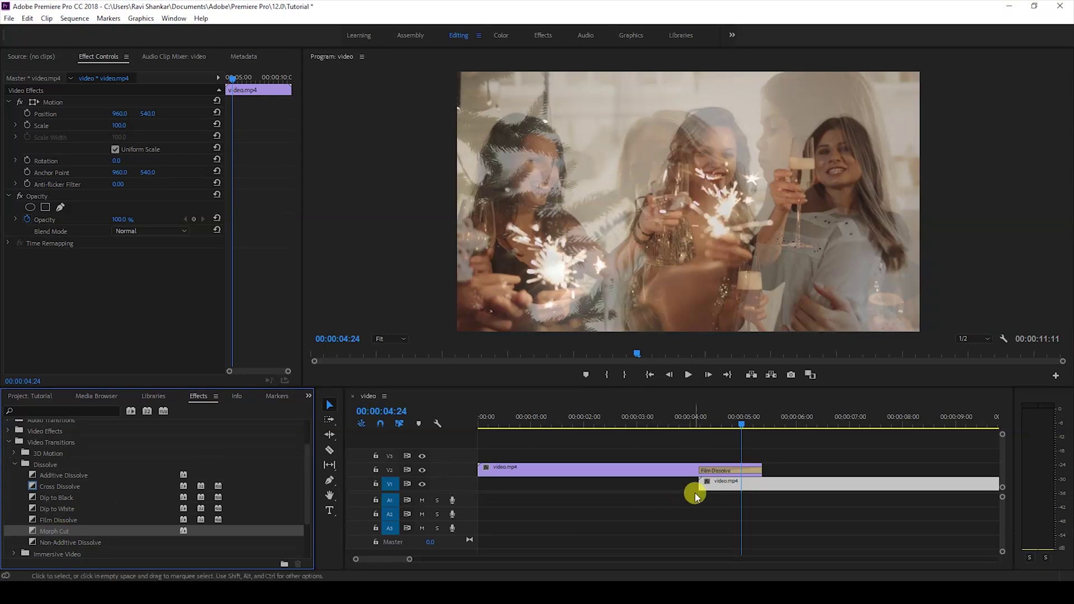
click(704, 471)
key(Delete)
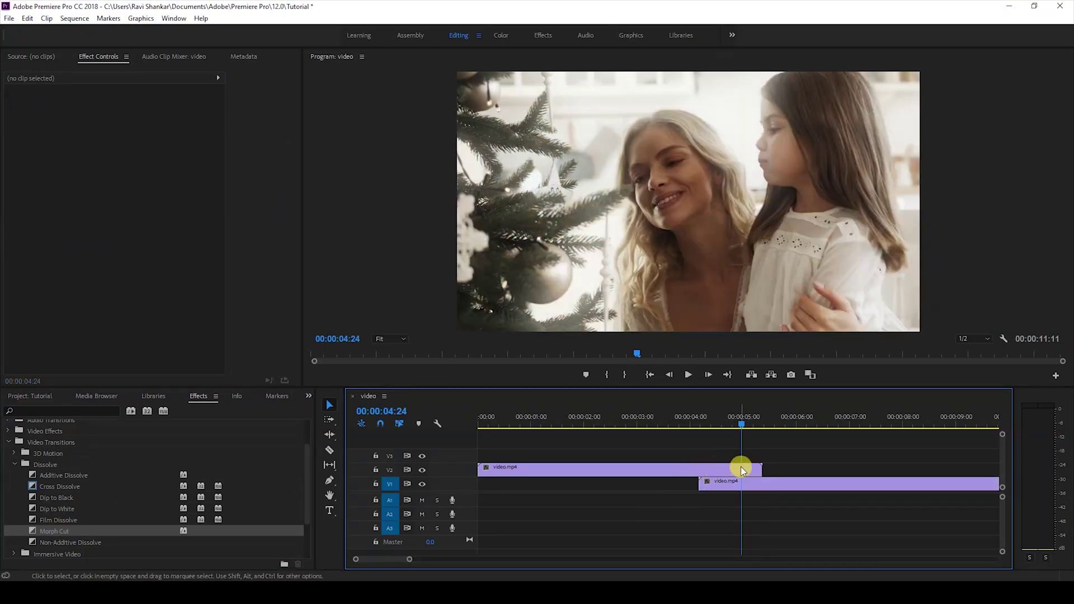
click(730, 486)
drag(730, 487, 798, 468)
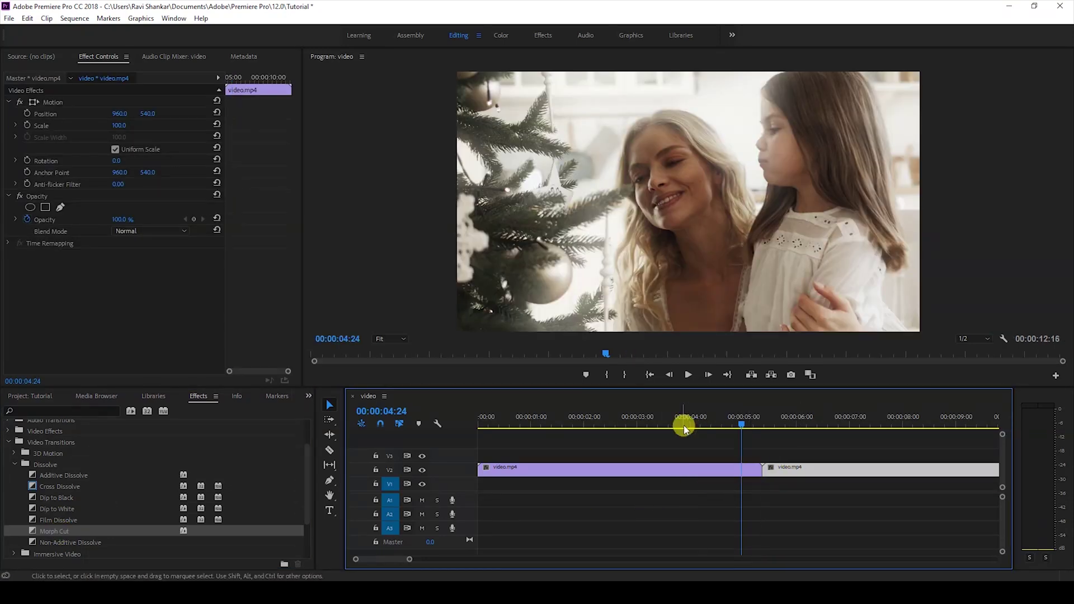
click(683, 426)
key(space)
key(space)
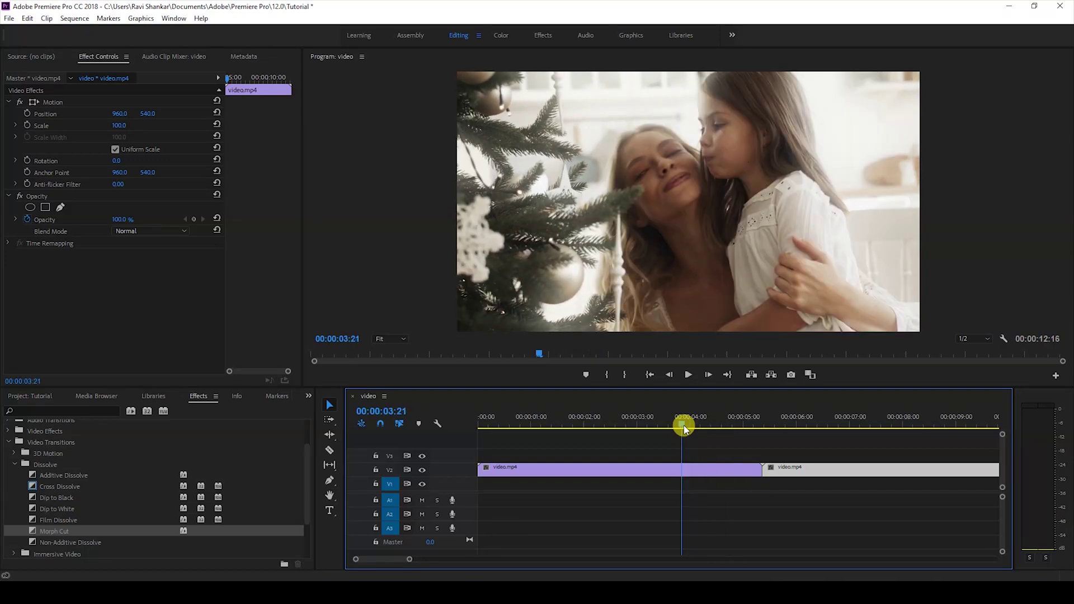
Apply Morph Cut at the V2 edit point, dismiss the warning, and replay it from about 4:01
drag(46, 532, 674, 472)
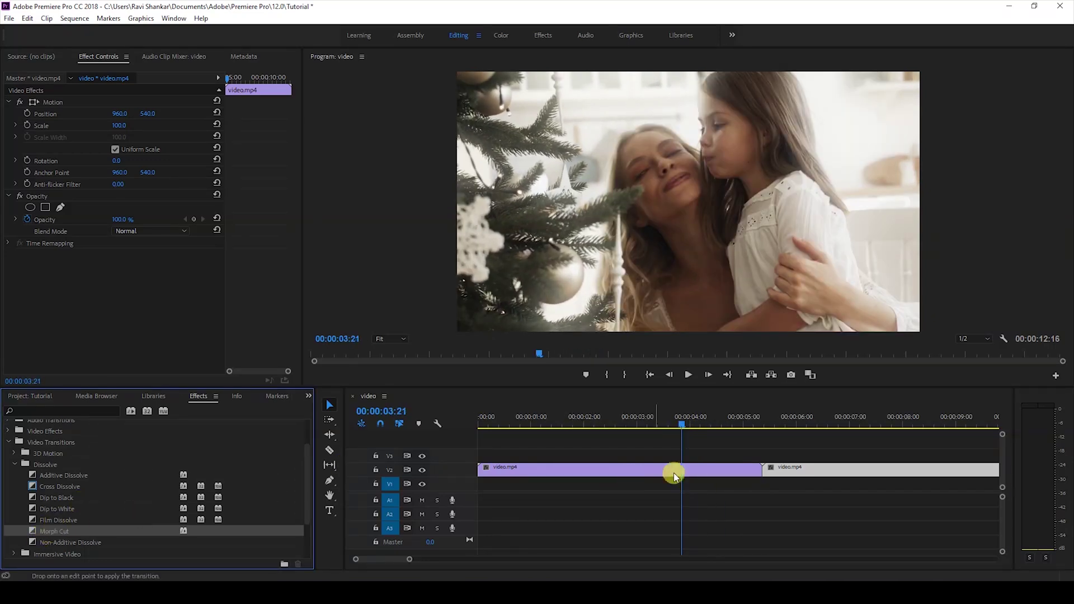
drag(771, 470, 770, 470)
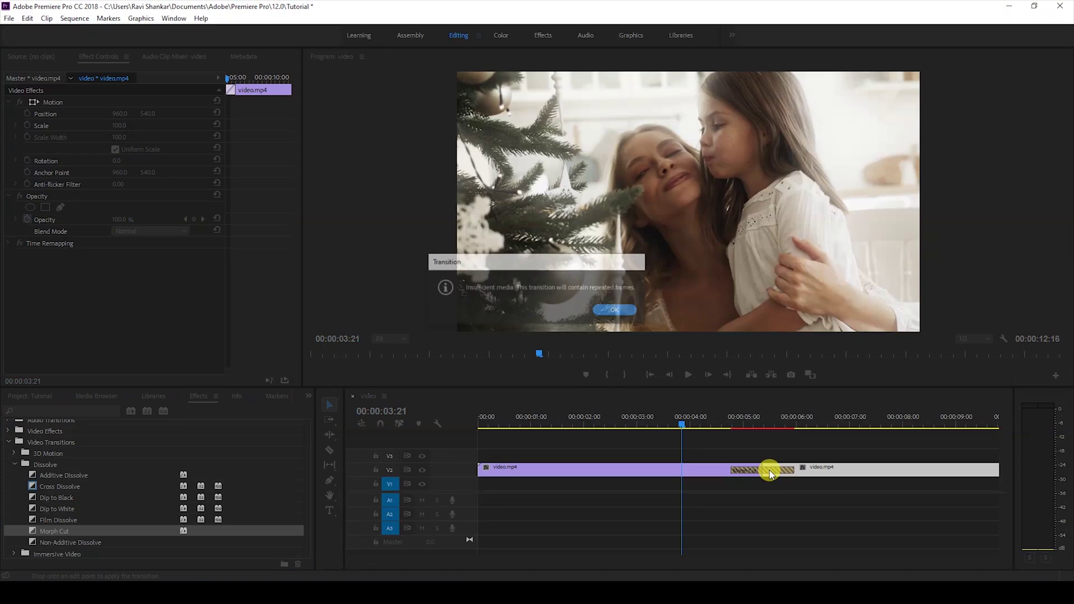
click(618, 309)
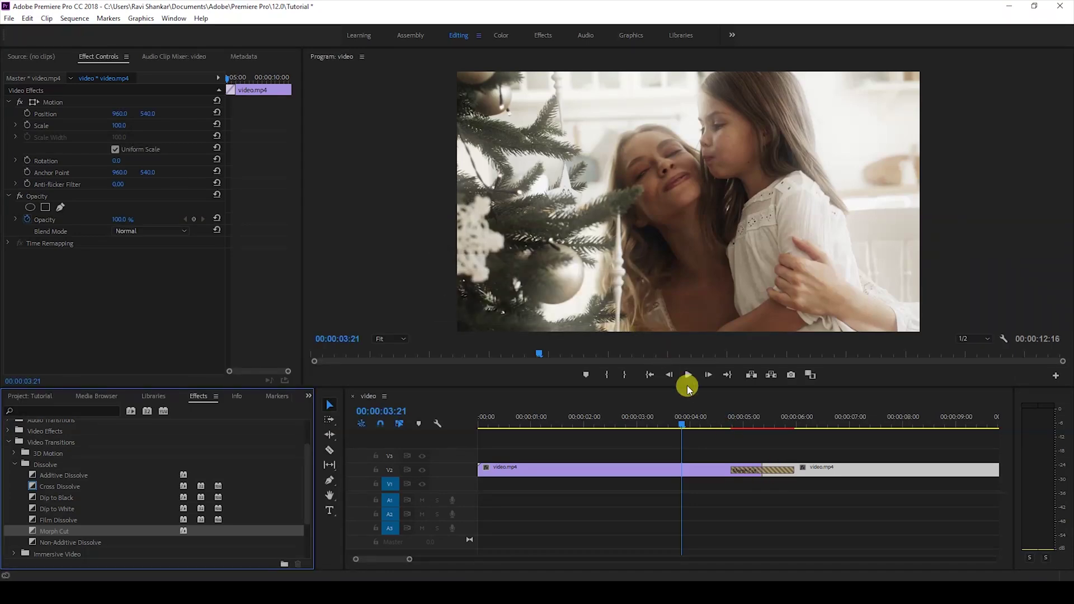
click(694, 420)
key(space)
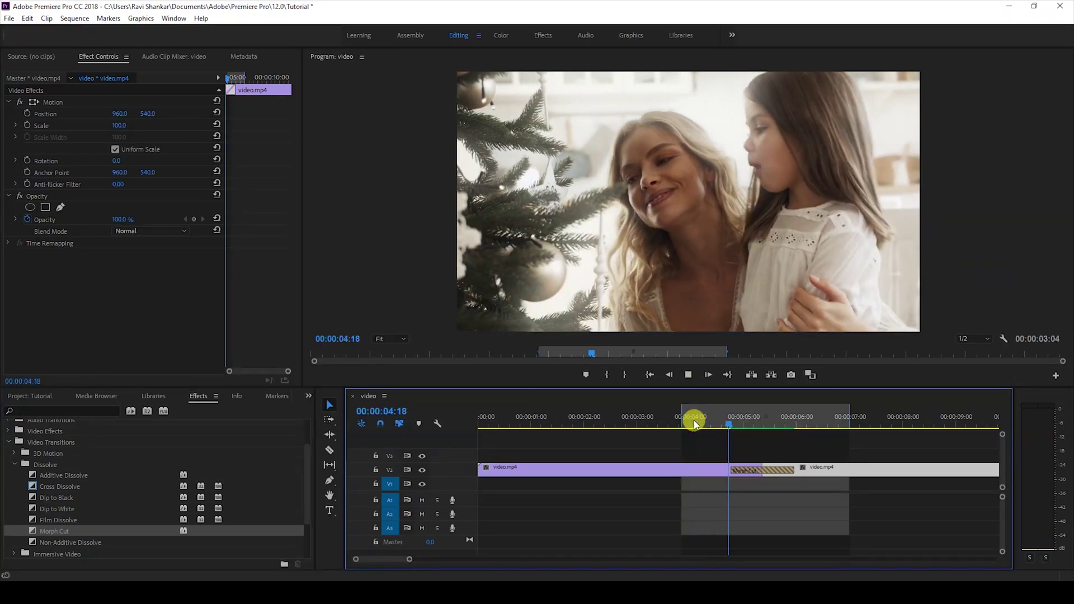
click(694, 421)
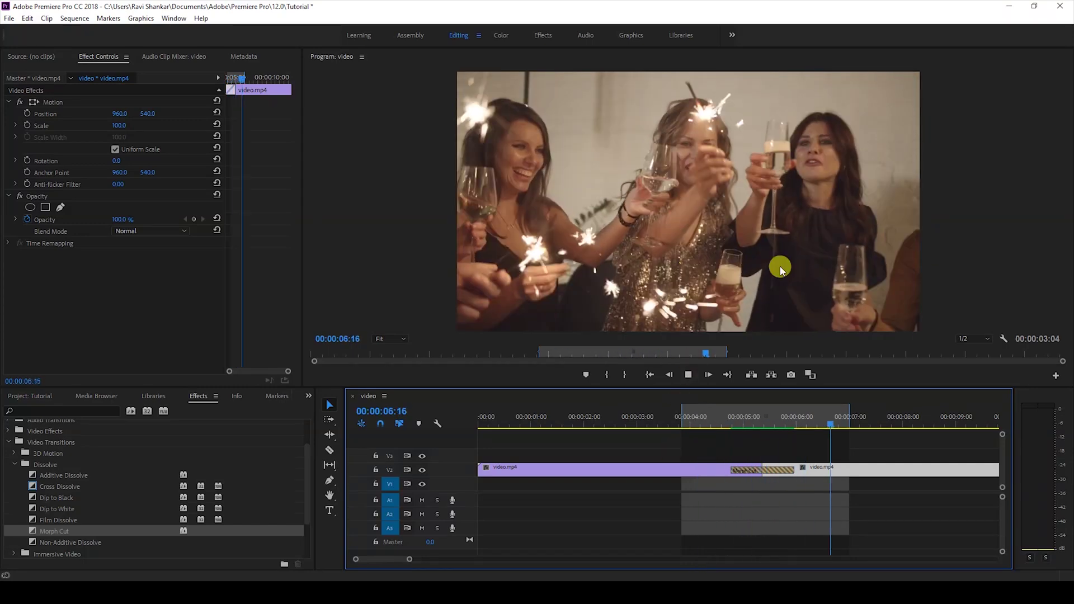
click(699, 414)
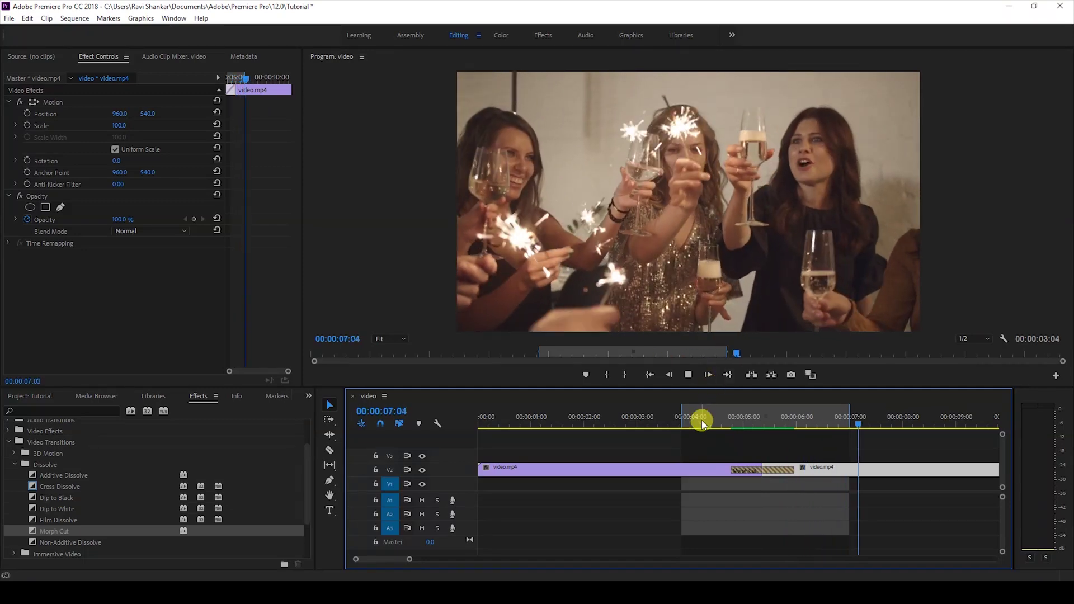
click(702, 421)
click(690, 414)
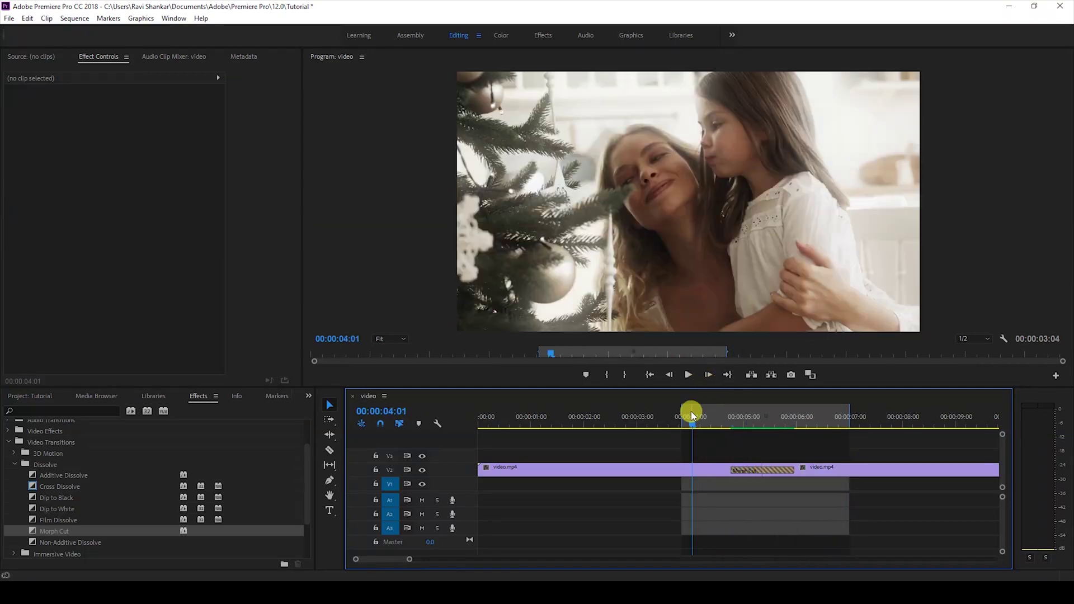
click(42, 465)
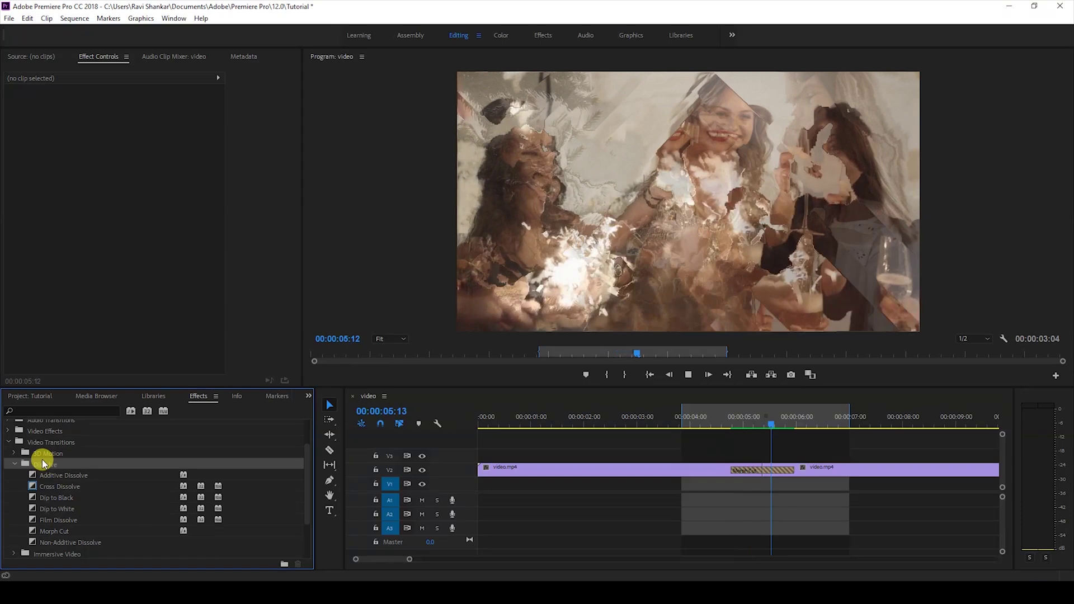
key(space)
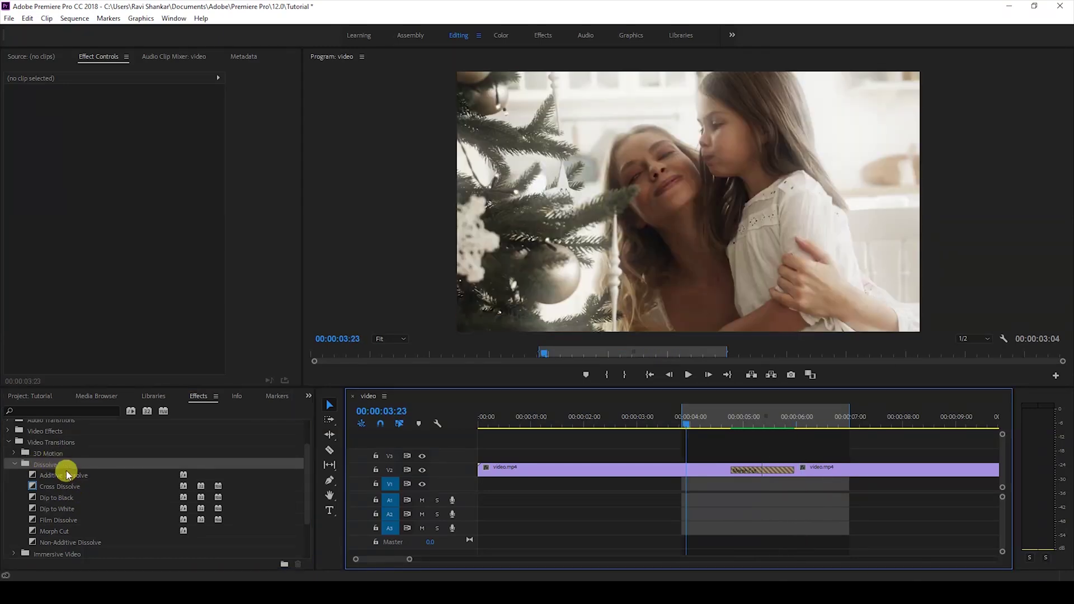